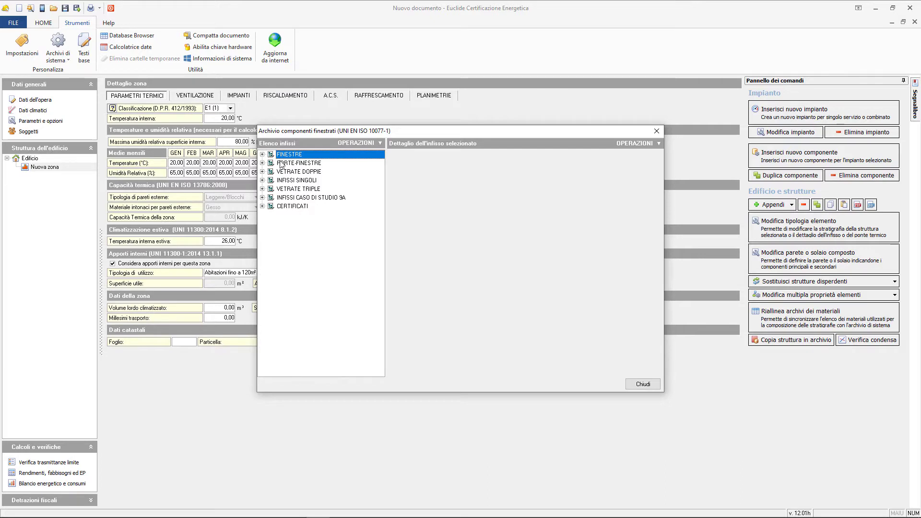
Look through the window archive categories from PORTE-FINESTRE to CERTIFICATI, and close the archive
{"action": "left_click", "coordinate": [285, 163]}
{"action": "left_click", "coordinate": [288, 171]}
{"action": "left_click", "coordinate": [288, 182]}
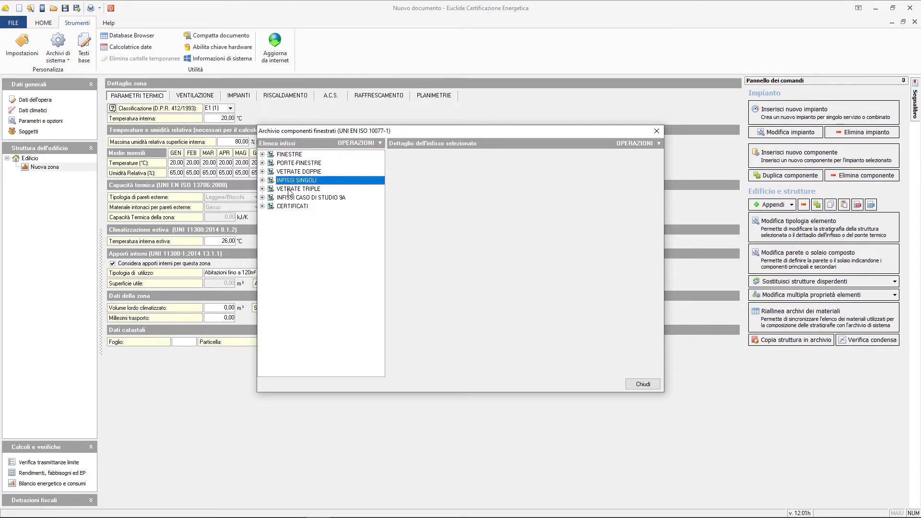
{"action": "left_click", "coordinate": [289, 189]}
{"action": "left_click", "coordinate": [290, 198]}
{"action": "left_click", "coordinate": [291, 206]}
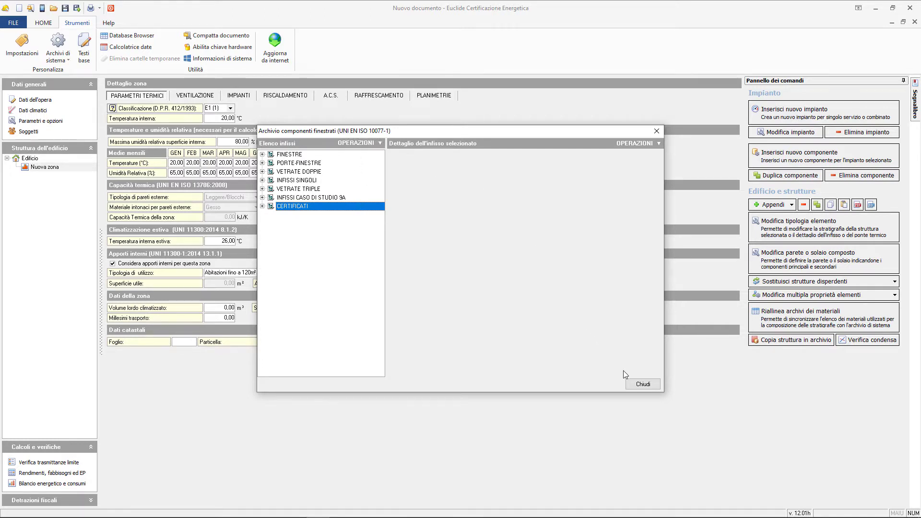
{"action": "left_click", "coordinate": [643, 385]}
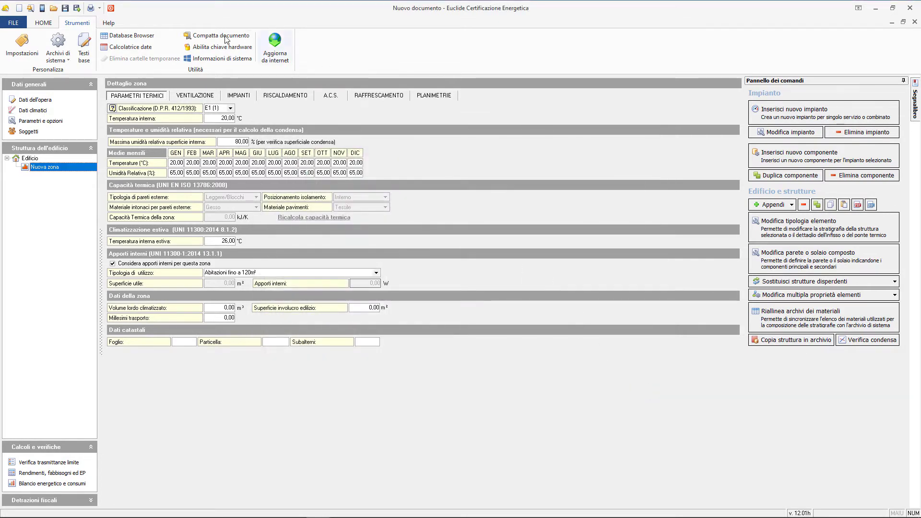
Open the system archive of window components (UNI EN ISO 10077-1) and view windows INF.001 and INF.002 in the FINESTRE category
{"action": "left_click", "coordinate": [62, 62]}
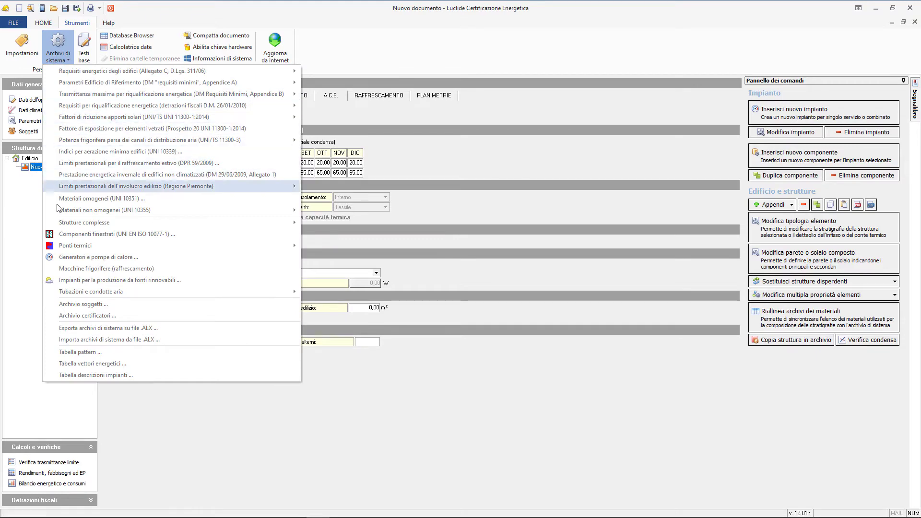
{"action": "left_click", "coordinate": [170, 239]}
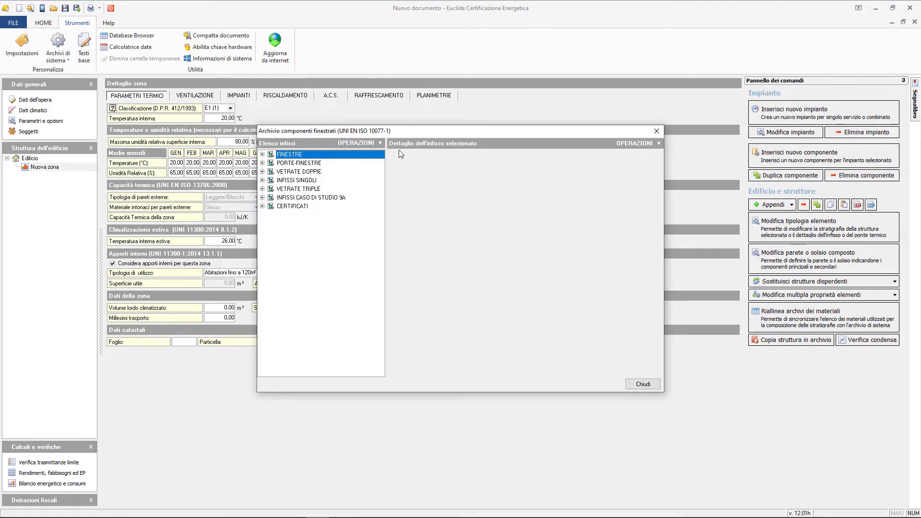
{"action": "left_click", "coordinate": [318, 163]}
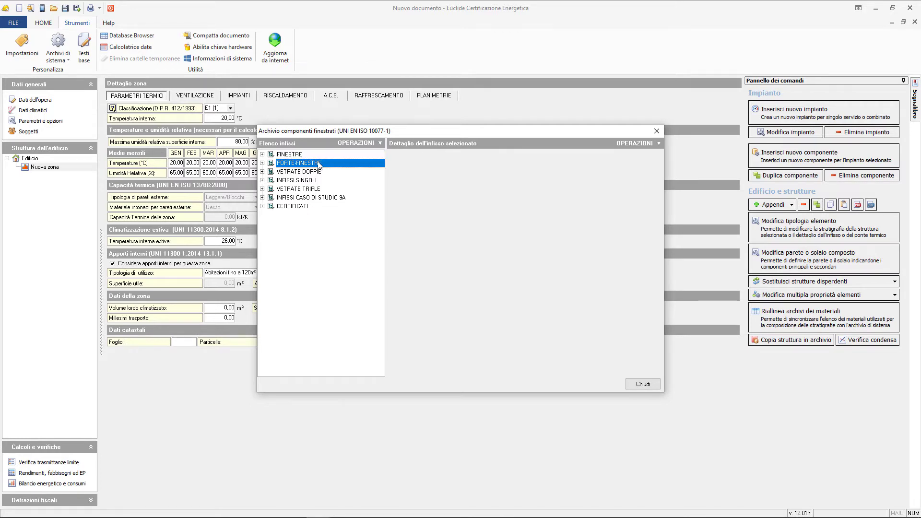
{"action": "left_click", "coordinate": [263, 154]}
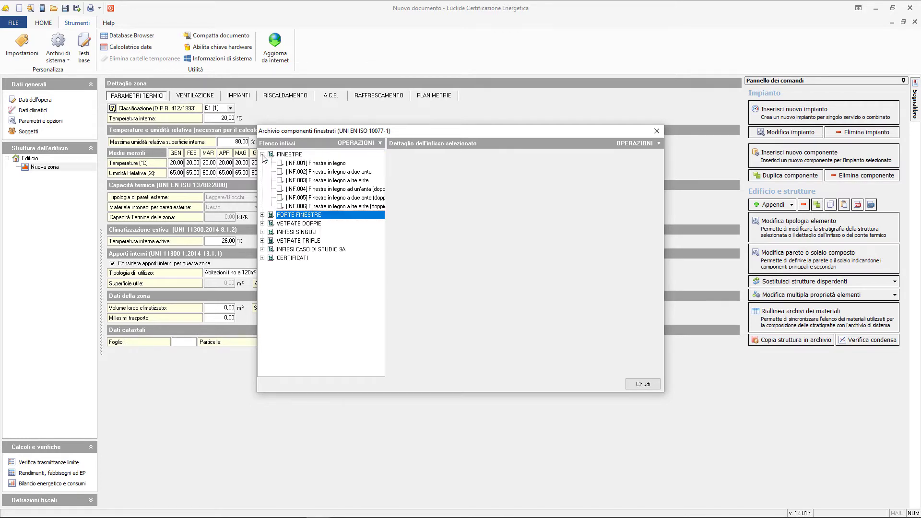
{"action": "left_click", "coordinate": [286, 155]}
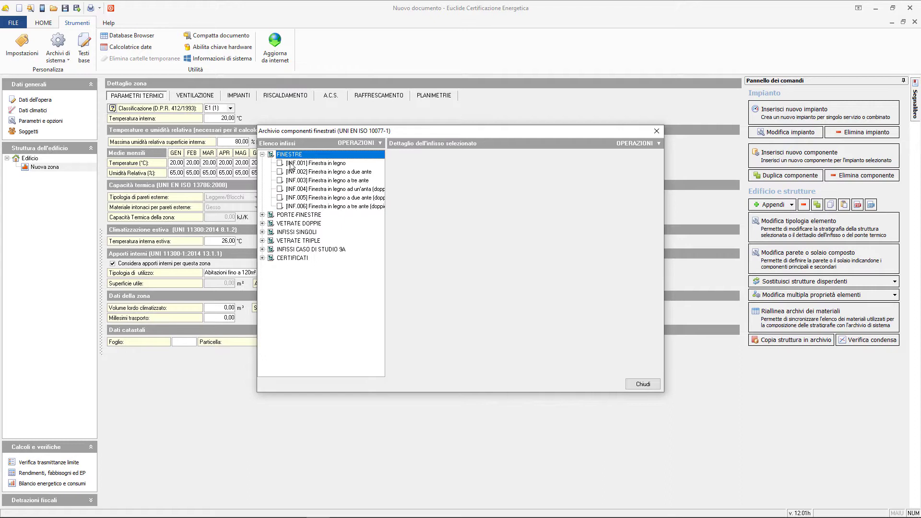
{"action": "left_click", "coordinate": [292, 164]}
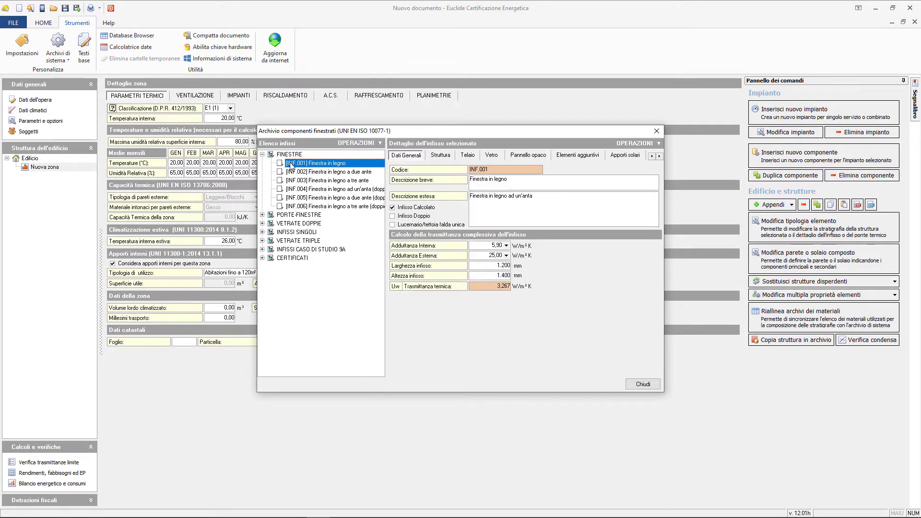
{"action": "left_click", "coordinate": [293, 171]}
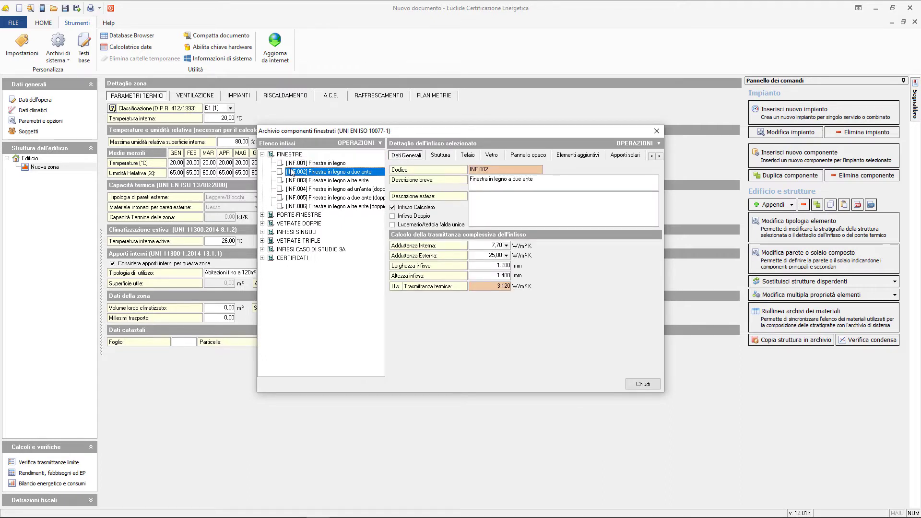
Expand the PORTE-FINESTRE category and examine French door INF.007 and the operations available for it
{"action": "left_click", "coordinate": [276, 216]}
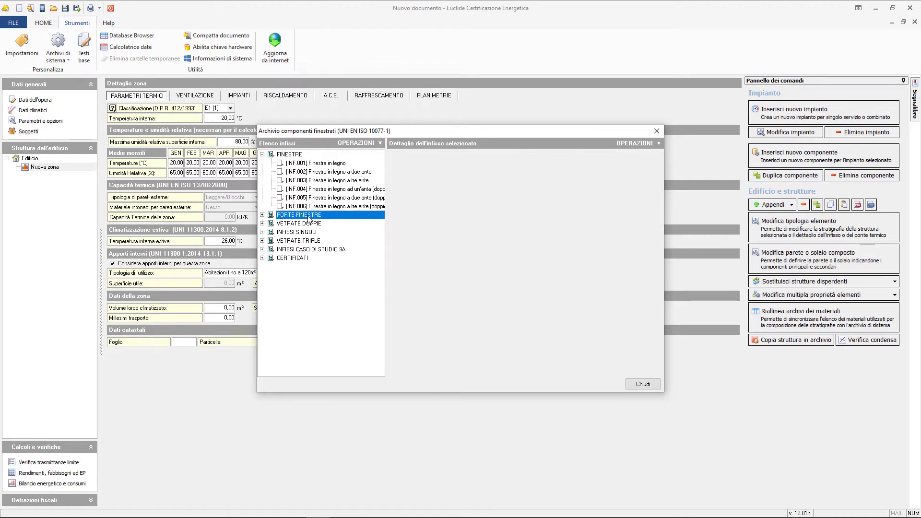
{"action": "left_click", "coordinate": [262, 215]}
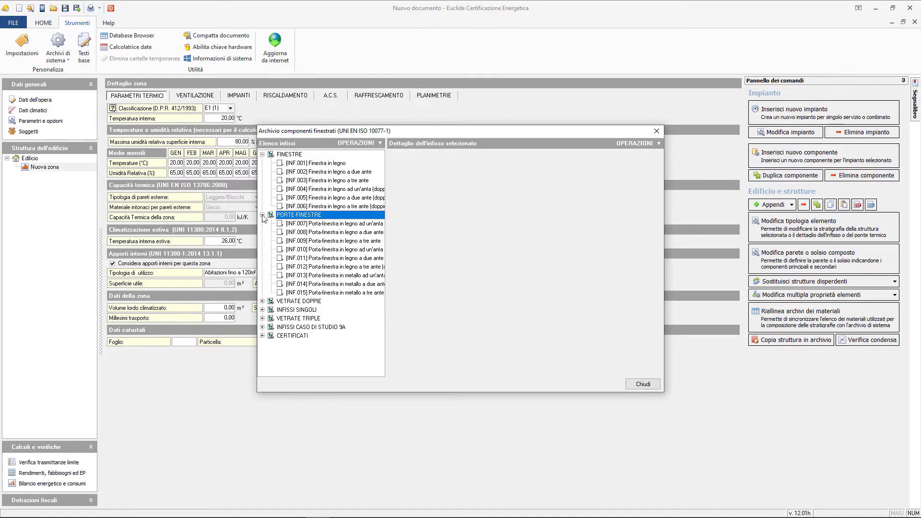
{"action": "left_click", "coordinate": [286, 224]}
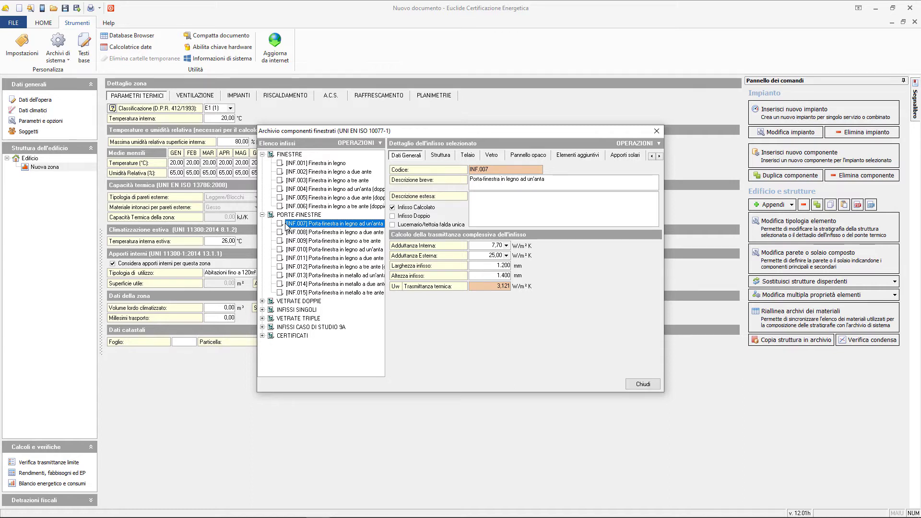
{"action": "right_click", "coordinate": [331, 225]}
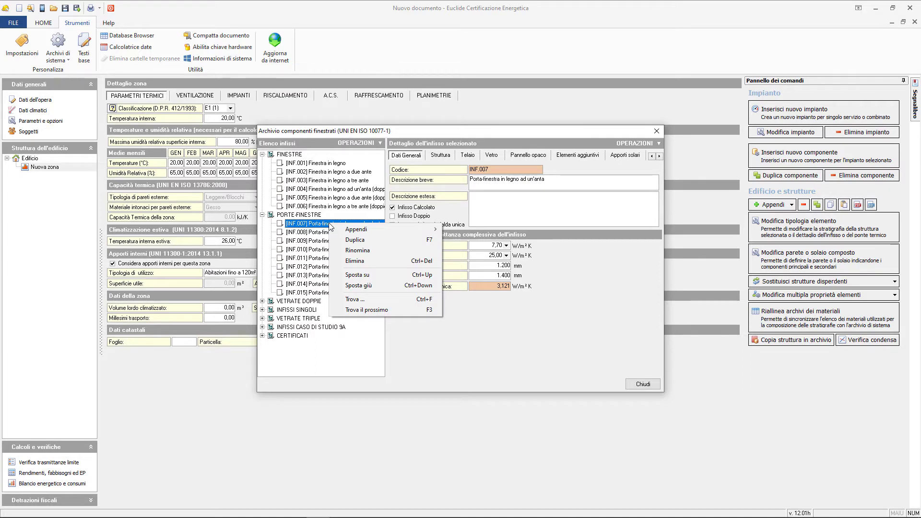
{"action": "mouse_move", "coordinate": [348, 230]}
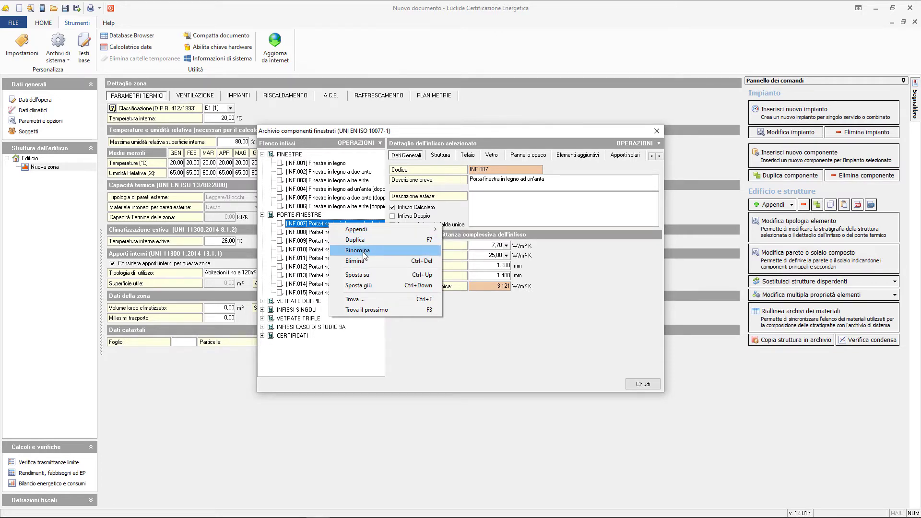
{"action": "left_click", "coordinate": [374, 287]}
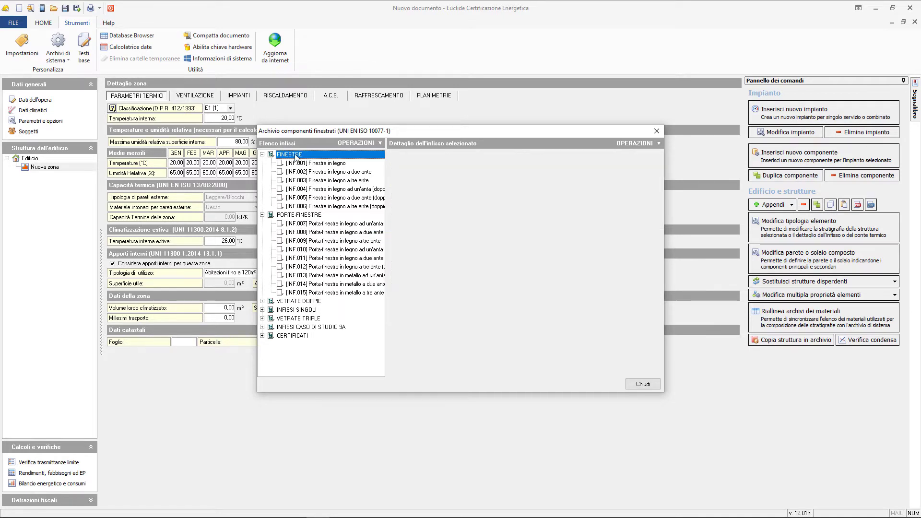
Add a new window named "Finestra in legno ad un anta" to the FINESTRE category
{"action": "left_click", "coordinate": [363, 144]}
{"action": "mouse_move", "coordinate": [370, 155]}
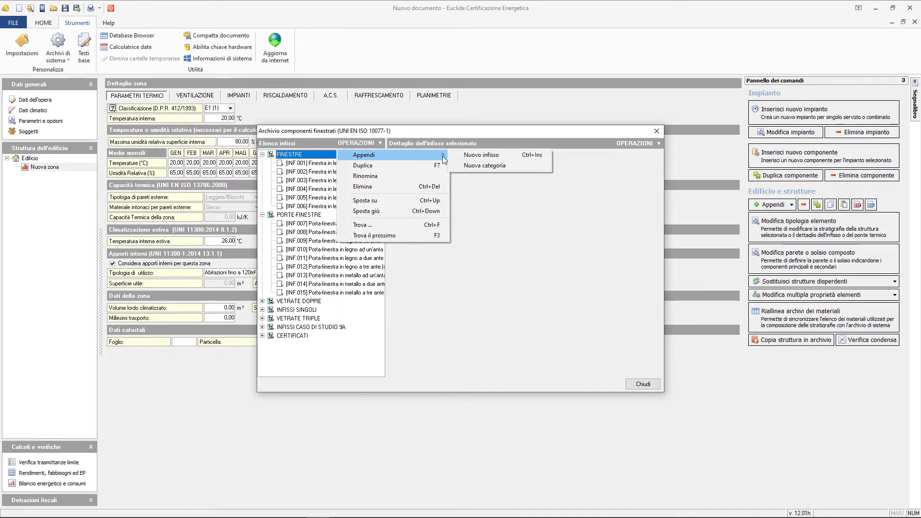
{"action": "left_click", "coordinate": [475, 158]}
{"action": "type", "text": "Finestra in legno ad un anta"}
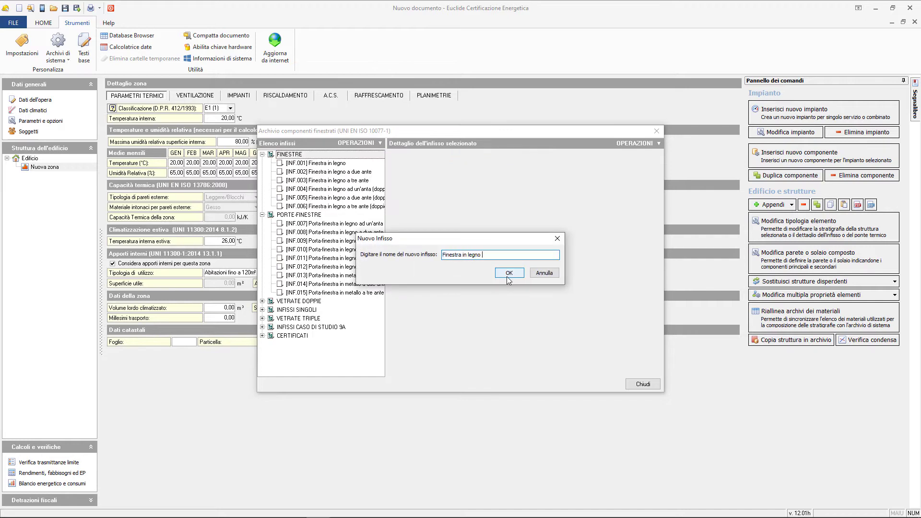
{"action": "key", "text": "Return"}
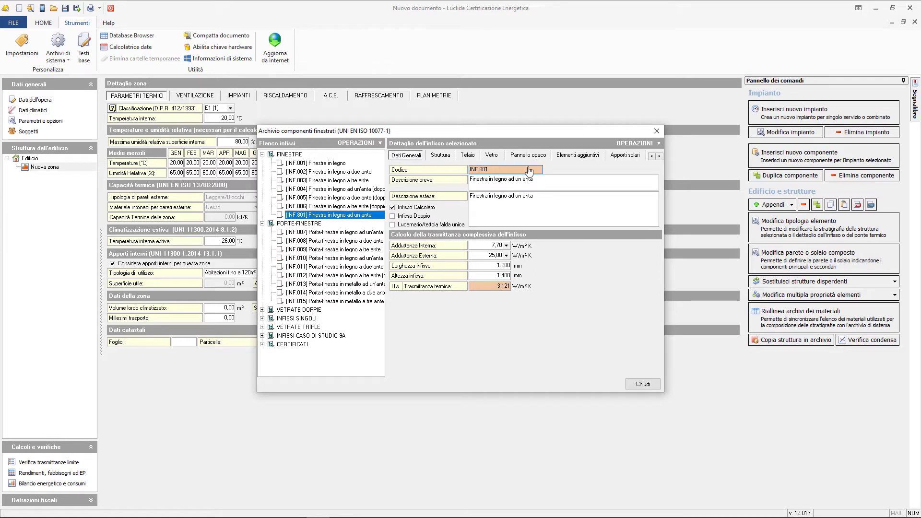
{"action": "double_click", "coordinate": [489, 170]}
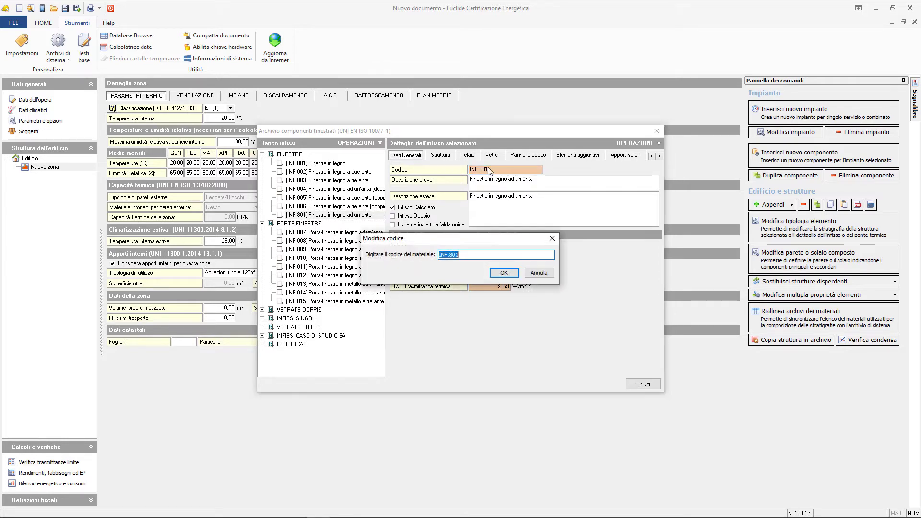
{"action": "left_click", "coordinate": [485, 254]}
{"action": "left_click", "coordinate": [532, 275]}
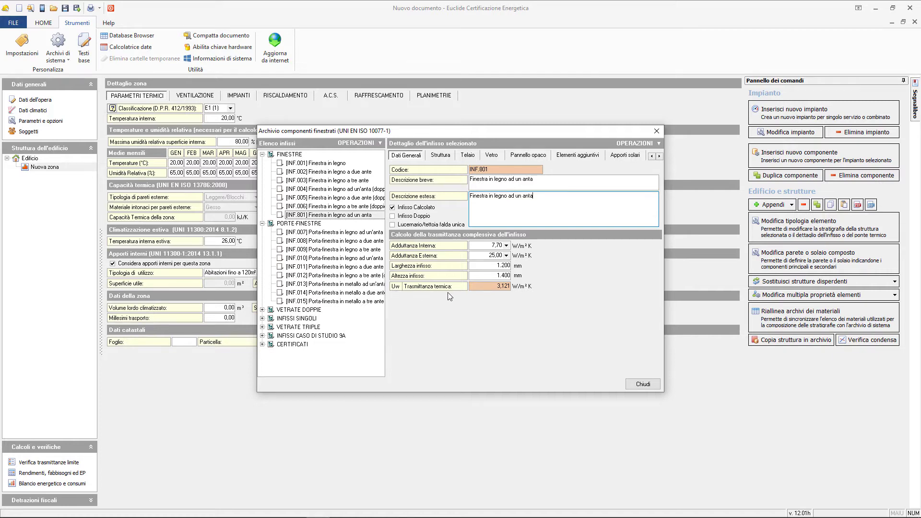
Examine the preset choices for the new window's internal and external adduttanza
{"action": "left_click", "coordinate": [501, 245]}
{"action": "left_click", "coordinate": [500, 255]}
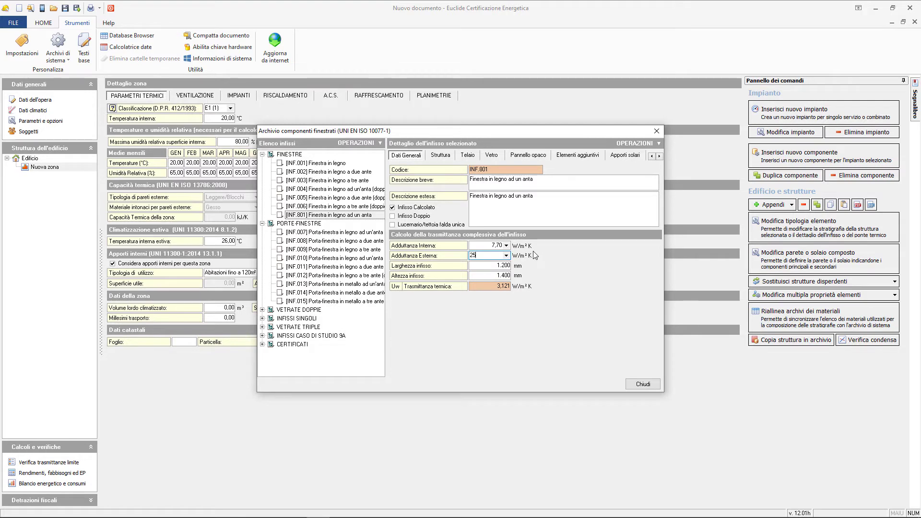
{"action": "left_click", "coordinate": [499, 246]}
{"action": "left_click", "coordinate": [506, 245]}
{"action": "left_click", "coordinate": [507, 245]}
{"action": "left_click", "coordinate": [506, 256]}
{"action": "left_click", "coordinate": [507, 256]}
{"action": "left_click", "coordinate": [507, 256]}
Set the new window's width to 1200 mm and its height to 1400 mm
{"action": "key", "text": "Tab"}
{"action": "type", "text": "1200"}
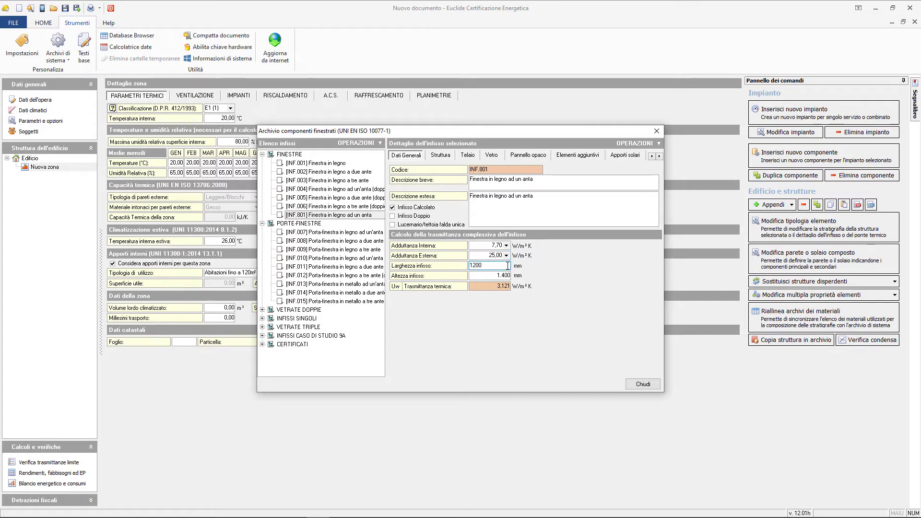
{"action": "key", "text": "Tab"}
{"action": "type", "text": "1400"}
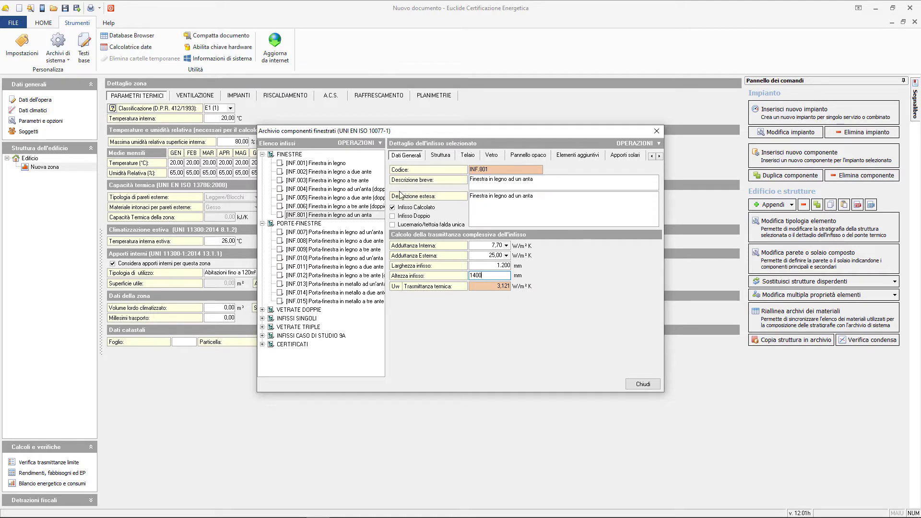
Turn Infisso Calcolato off and back on for the new window, comparing its structure data in both modes
{"action": "left_click", "coordinate": [392, 208]}
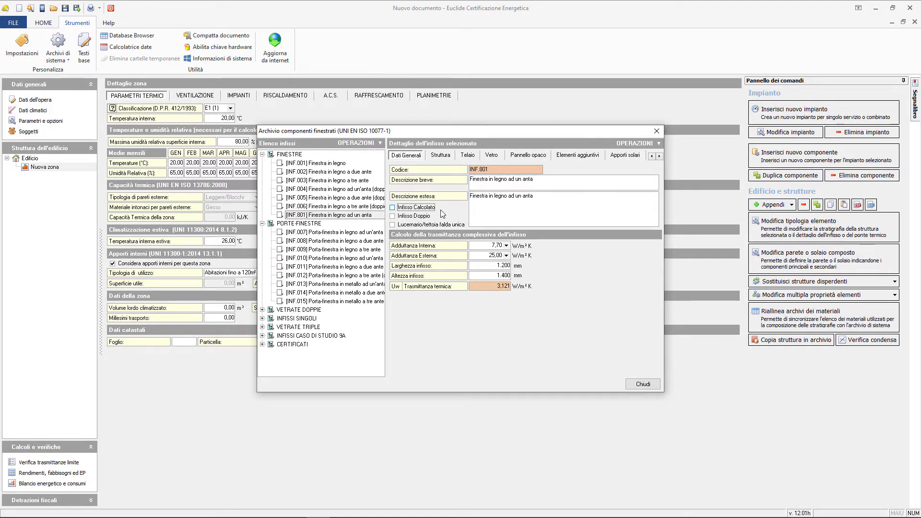
{"action": "left_click", "coordinate": [443, 158]}
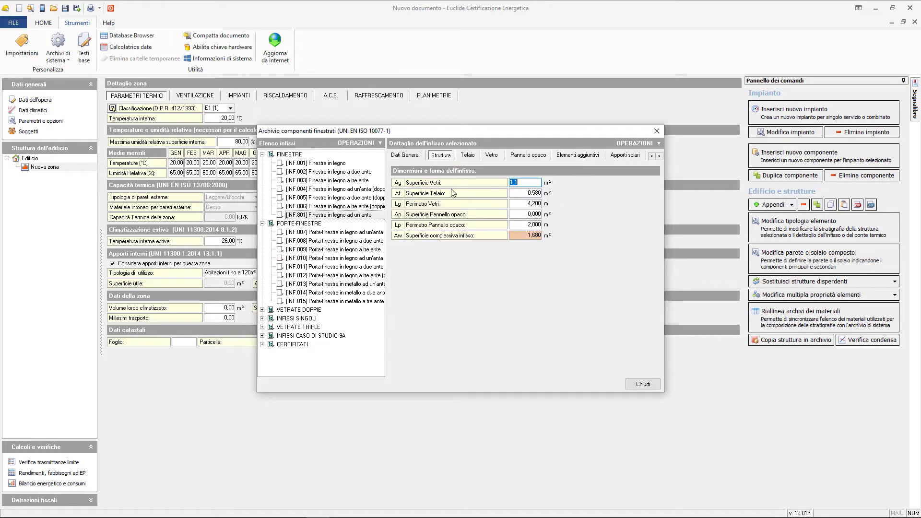
{"action": "left_click", "coordinate": [408, 157]}
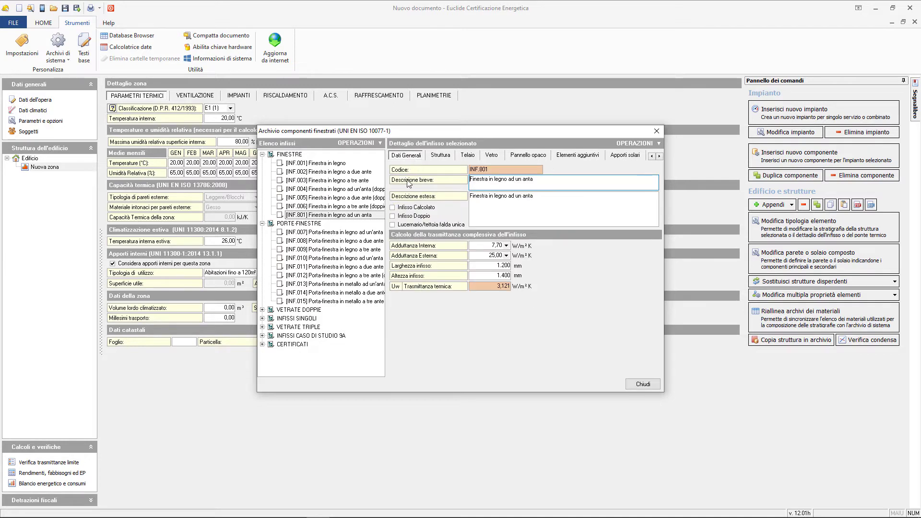
{"action": "left_click", "coordinate": [393, 208]}
{"action": "left_click", "coordinate": [437, 158]}
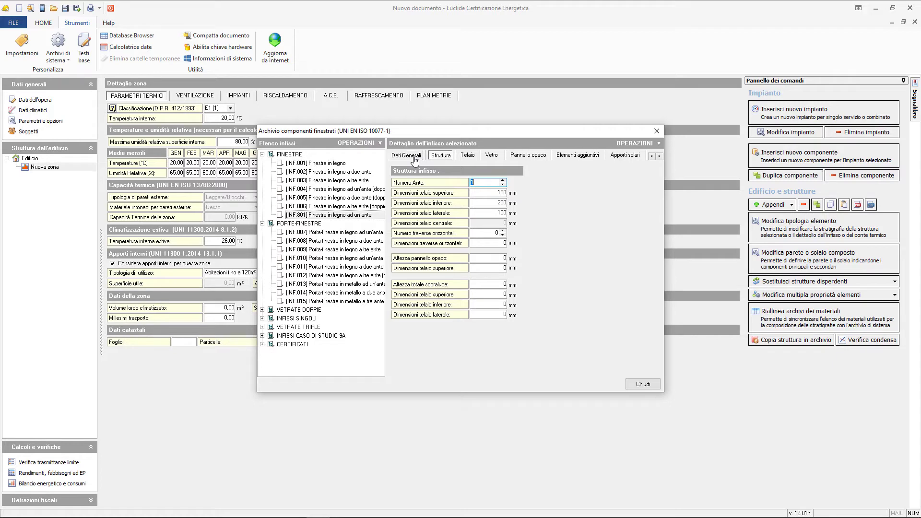
{"action": "left_click", "coordinate": [414, 159]}
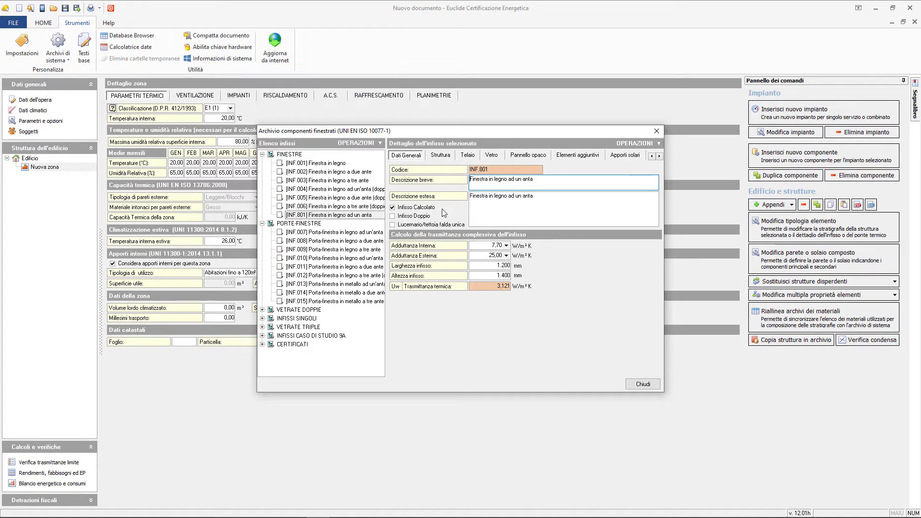
Try the Infisso Doppio and Lucernario/tettoia falda unica options on the new window, and clear both
{"action": "left_click", "coordinate": [393, 217]}
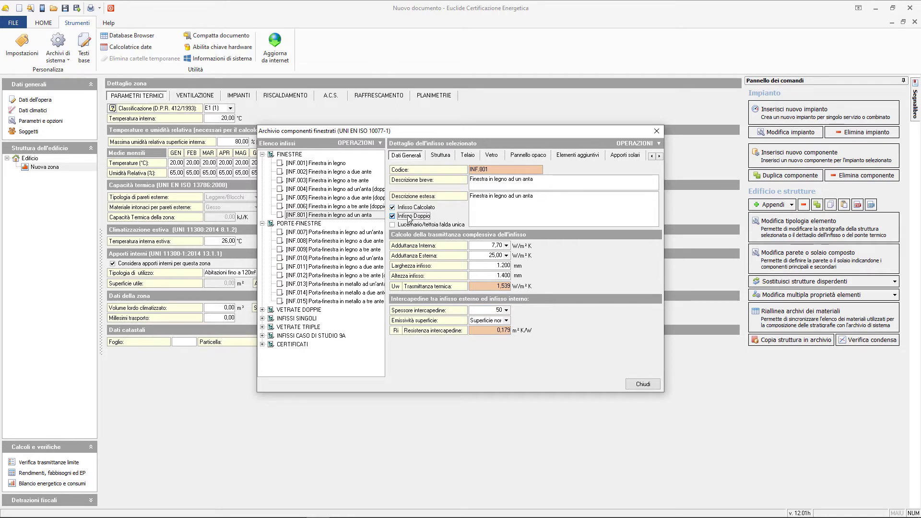
{"action": "left_click", "coordinate": [394, 225]}
{"action": "left_click", "coordinate": [392, 216]}
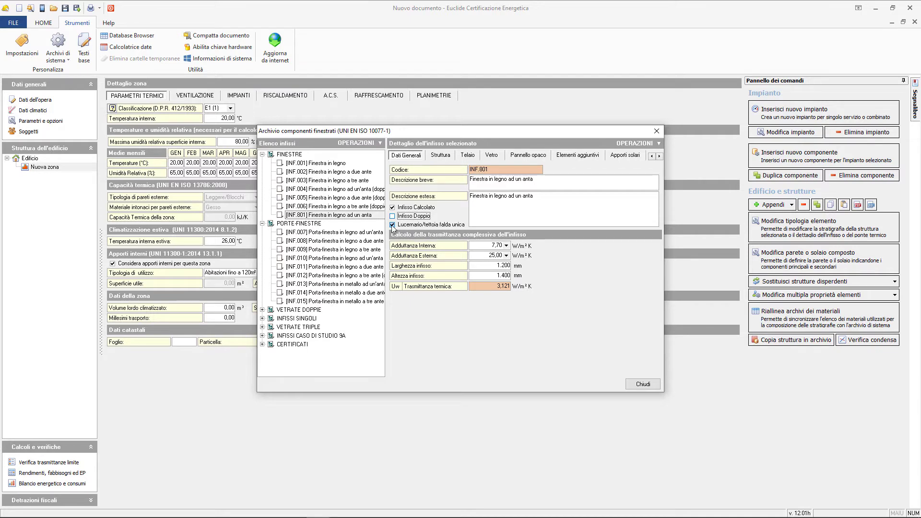
{"action": "left_click", "coordinate": [393, 225]}
Examine the new window's structure fields for leaves, frame dimensions, crosspieces, opaque panel and transom, and its general data
{"action": "left_click", "coordinate": [440, 156]}
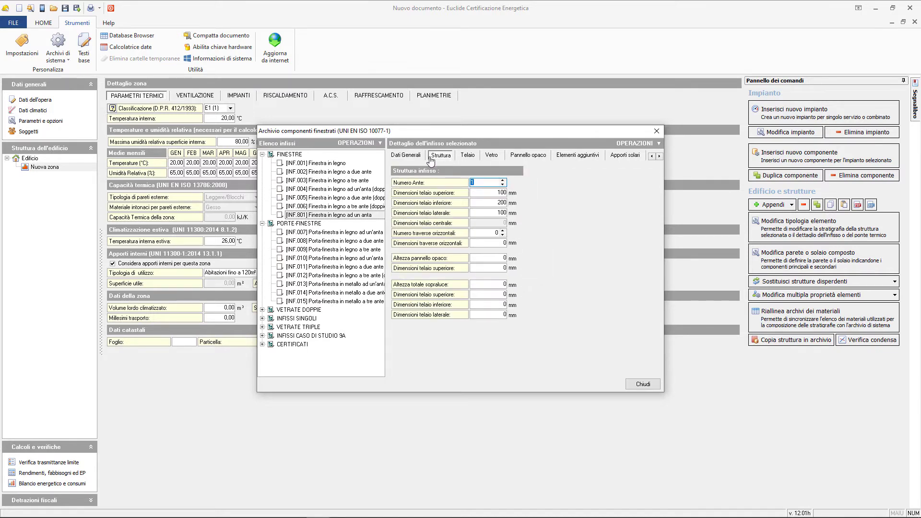
{"action": "left_click", "coordinate": [502, 185]}
{"action": "left_click", "coordinate": [504, 191]}
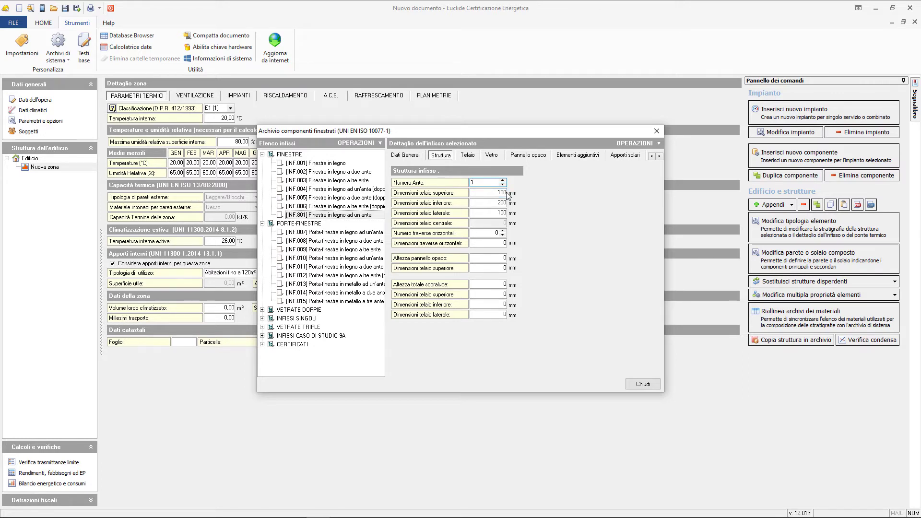
{"action": "left_click", "coordinate": [485, 244]}
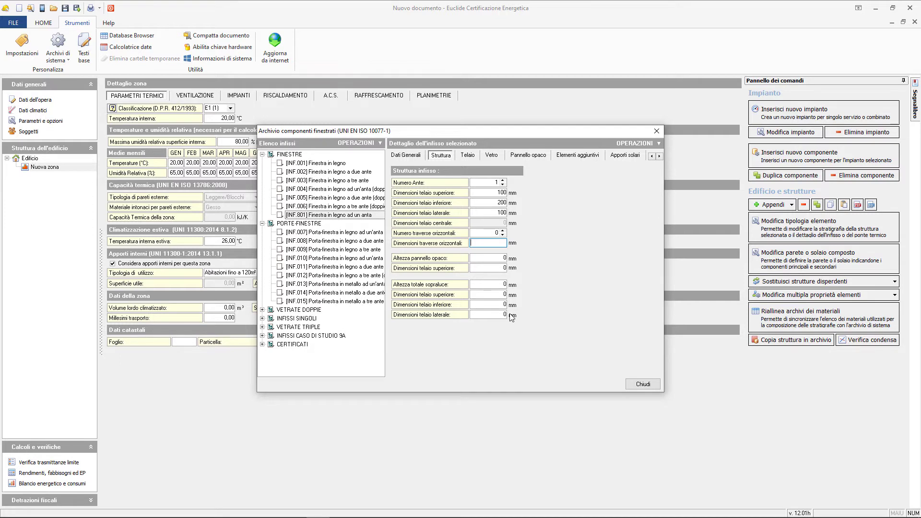
{"action": "left_click", "coordinate": [476, 182]}
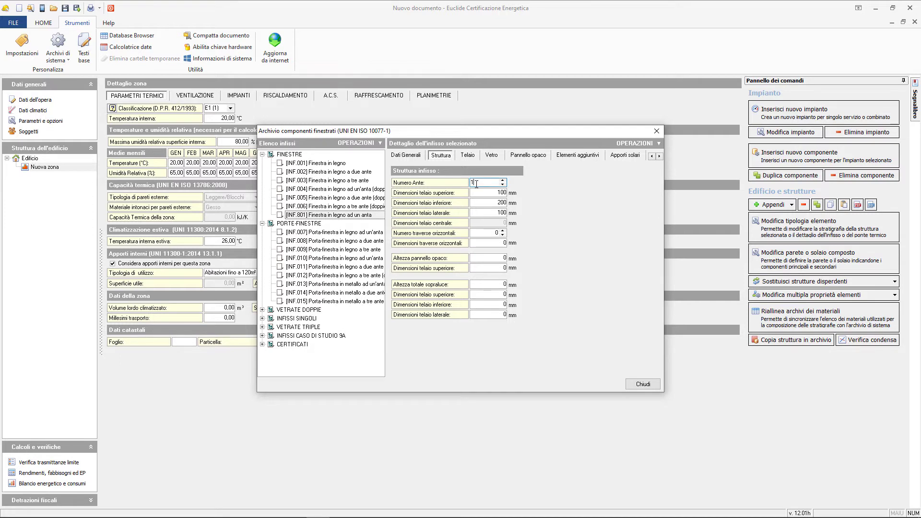
{"action": "left_click", "coordinate": [410, 157]}
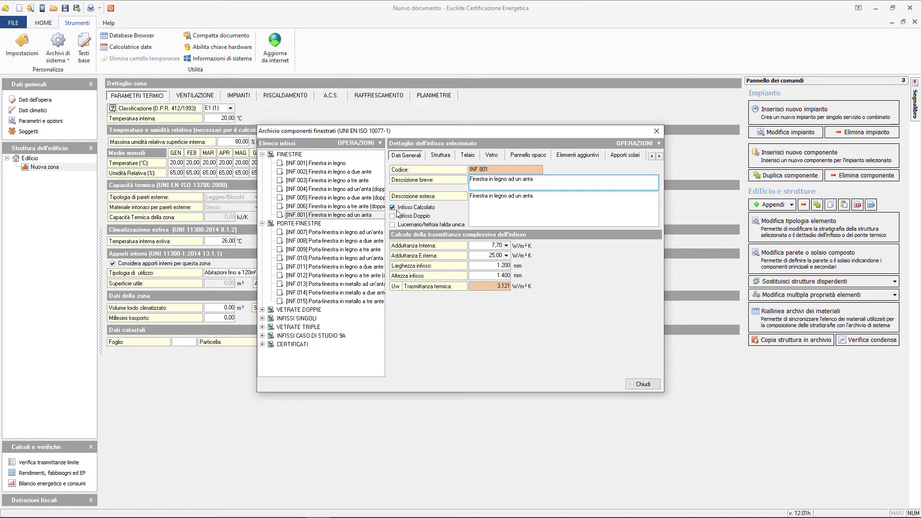
{"action": "left_click", "coordinate": [441, 157]}
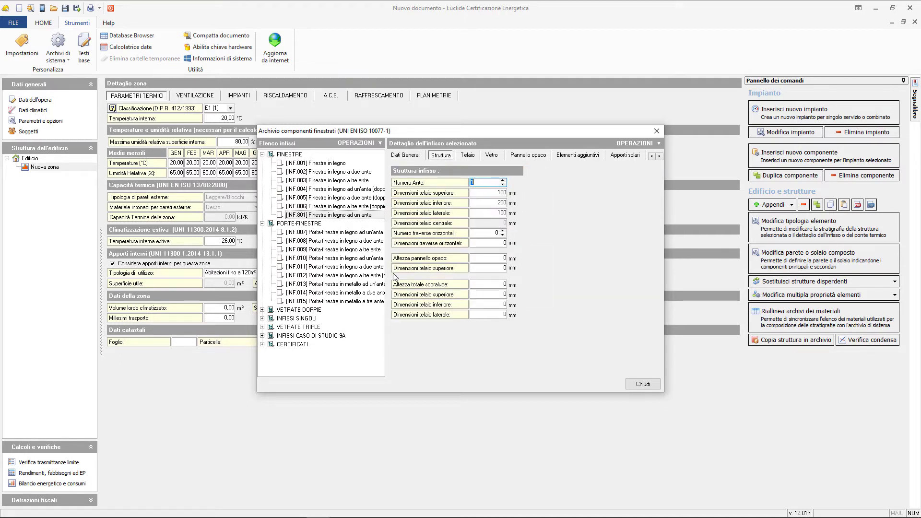
{"action": "left_click", "coordinate": [504, 268]}
Turn on Infisso Doppio for the new window and review the structure data of the internal and external frames
{"action": "left_click", "coordinate": [413, 157]}
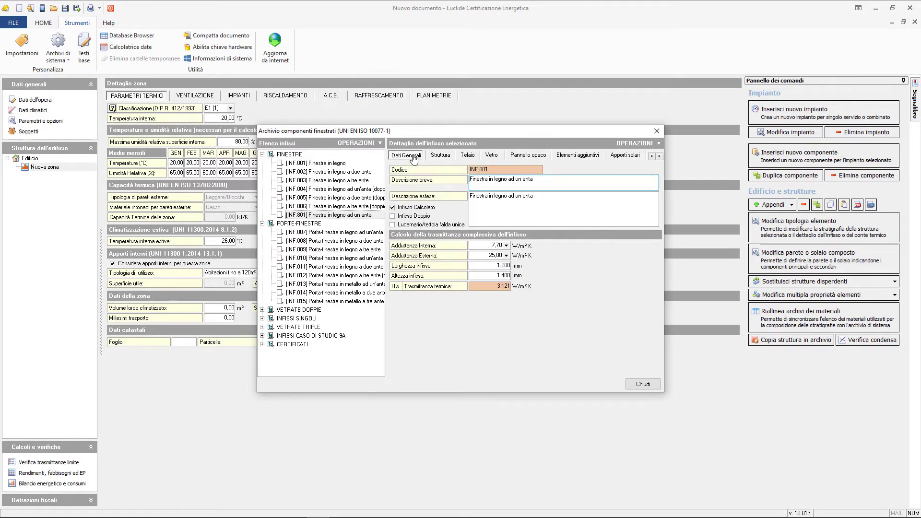
{"action": "left_click", "coordinate": [393, 216]}
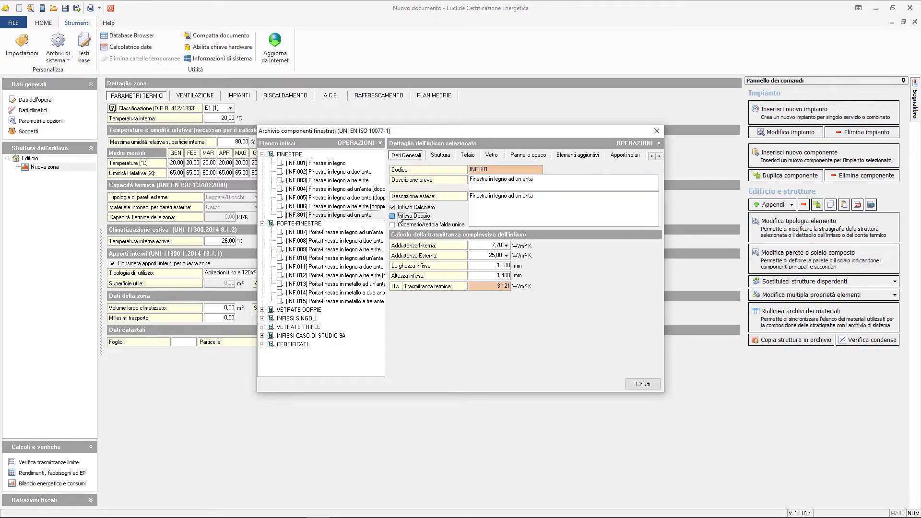
{"action": "left_click", "coordinate": [440, 155]}
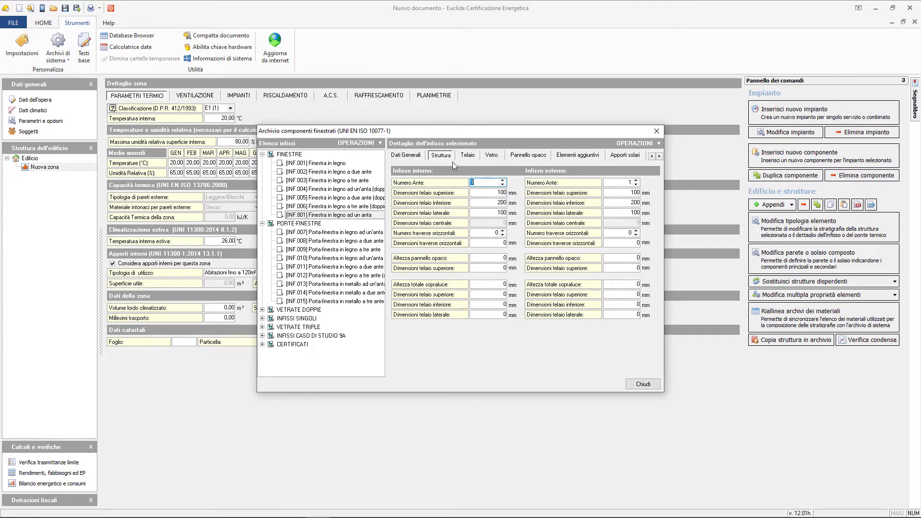
{"action": "left_click", "coordinate": [406, 156]}
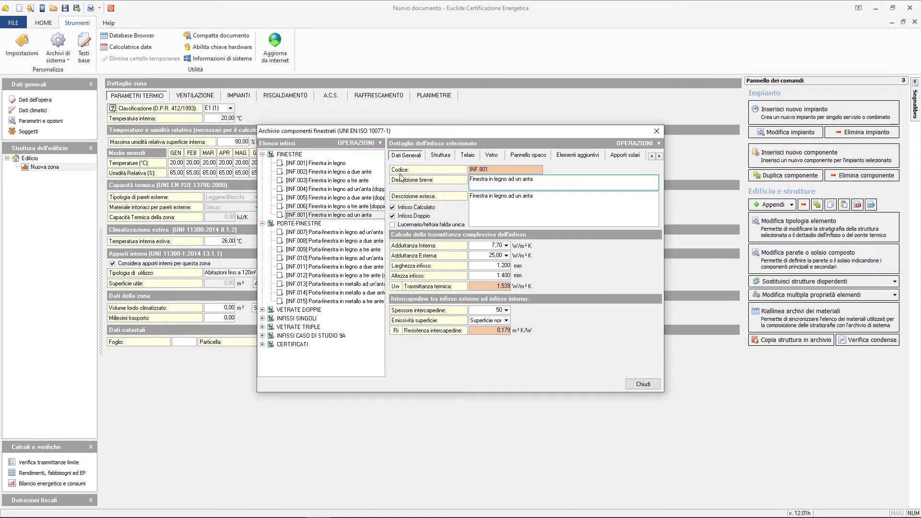
Turn off Infisso Calcolato for the double window and review its glass, frame and opaque panel surfaces and perimeters
{"action": "left_click", "coordinate": [392, 207]}
{"action": "left_click", "coordinate": [393, 207]}
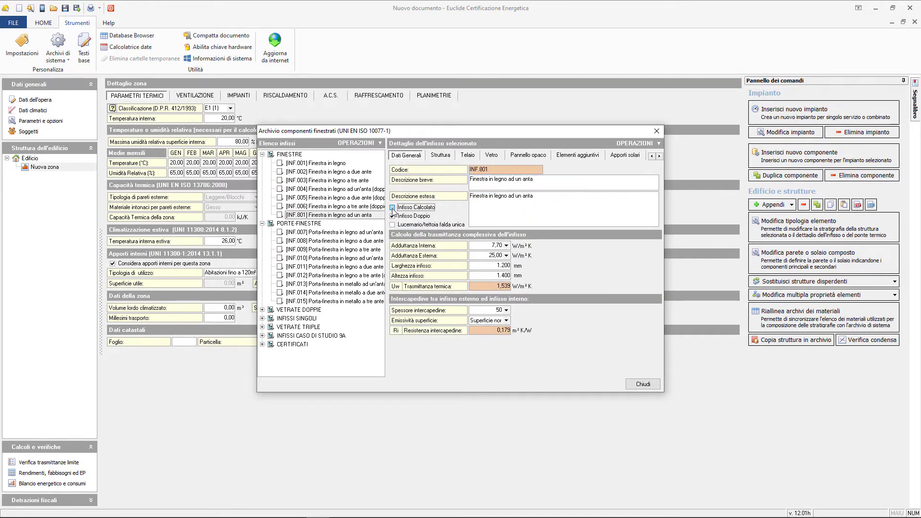
{"action": "left_click", "coordinate": [441, 156]}
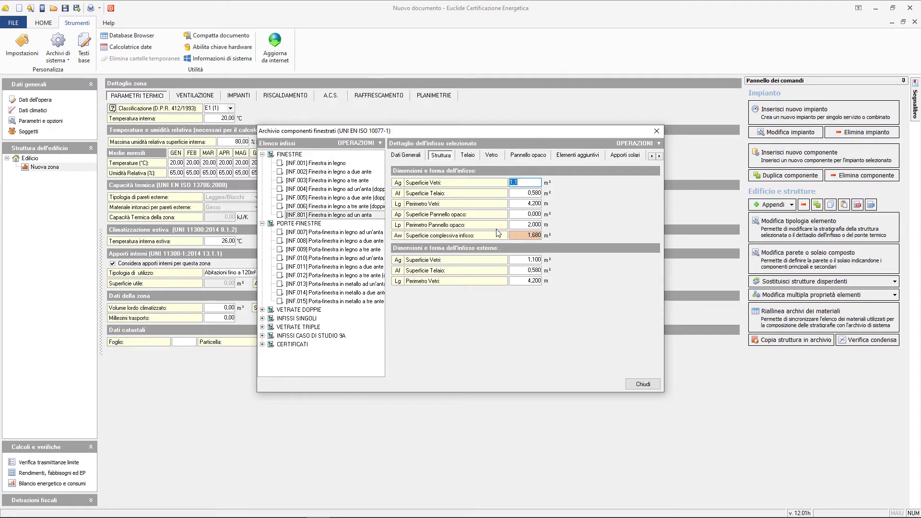
Examine the window frame's available transmittance calculation methods, materials and geometry types
{"action": "left_click", "coordinate": [469, 158]}
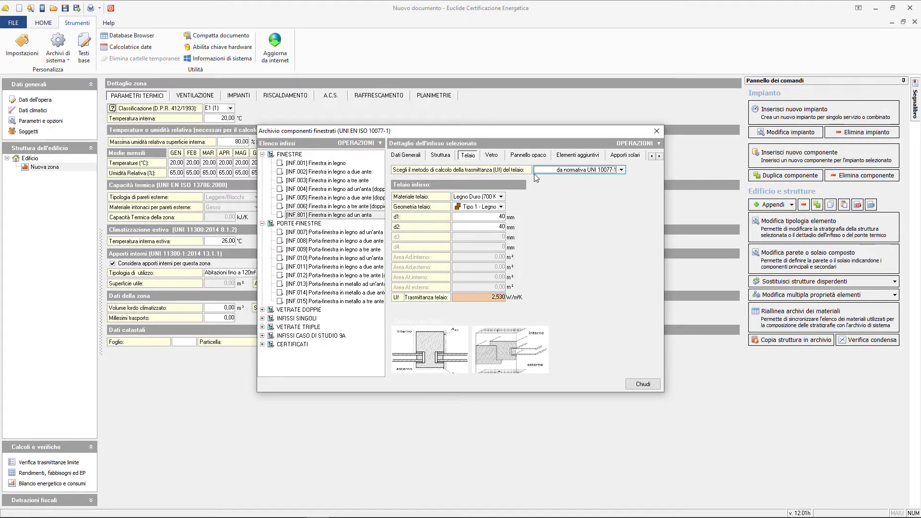
{"action": "left_click", "coordinate": [623, 170]}
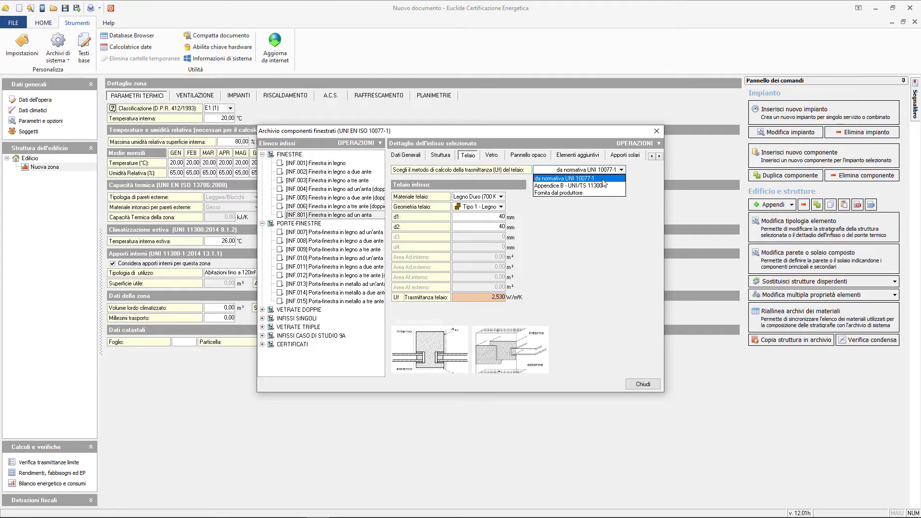
{"action": "left_click", "coordinate": [631, 182]}
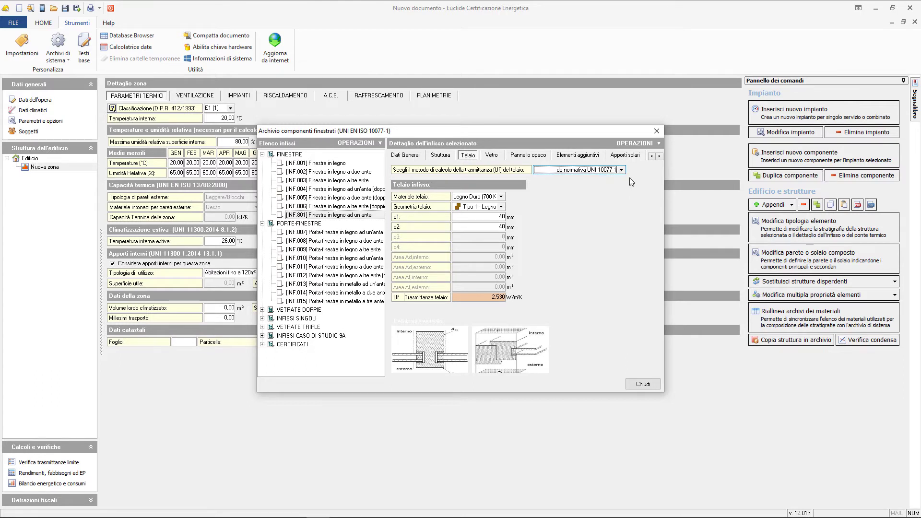
{"action": "left_click", "coordinate": [501, 197]}
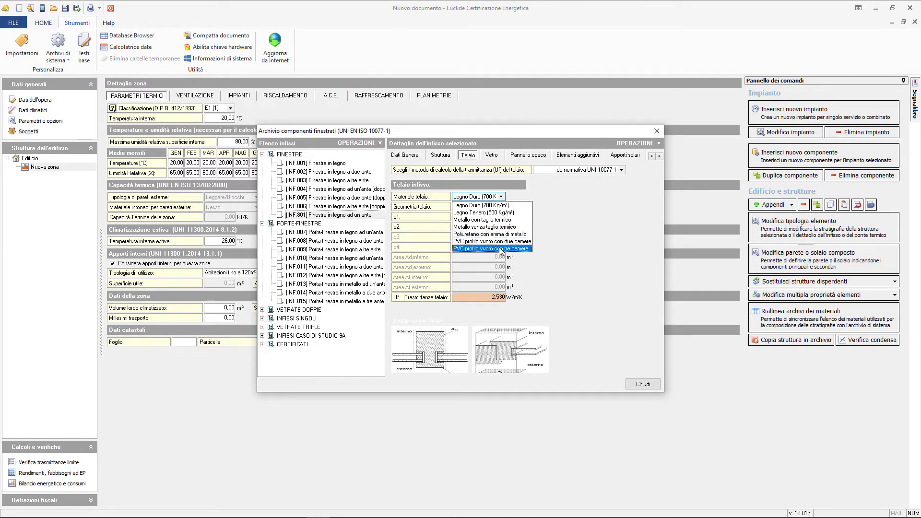
{"action": "left_click", "coordinate": [554, 236]}
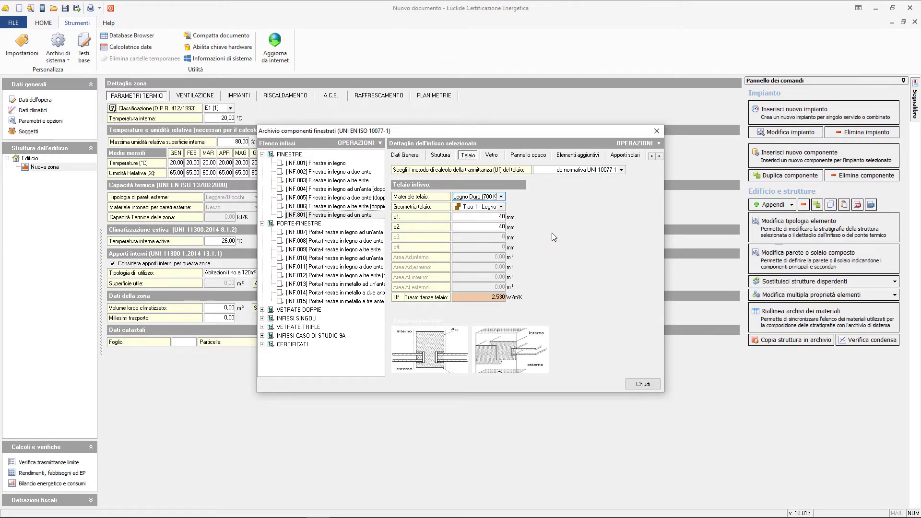
{"action": "left_click", "coordinate": [501, 207]}
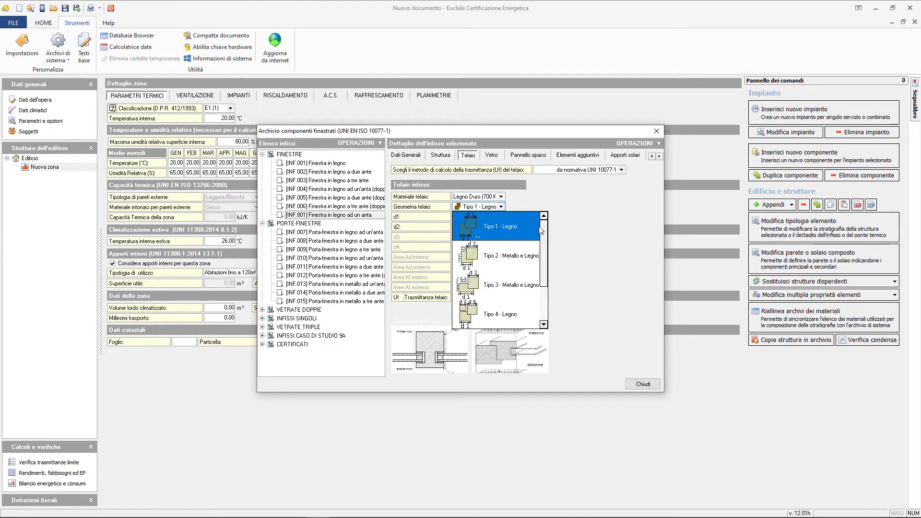
{"action": "mouse_move", "coordinate": [542, 229]}
{"action": "left_mouse_down"}
{"action": "mouse_move", "coordinate": [548, 264]}
{"action": "mouse_move", "coordinate": [543, 216]}
{"action": "left_mouse_up"}
{"action": "left_click", "coordinate": [526, 197]}
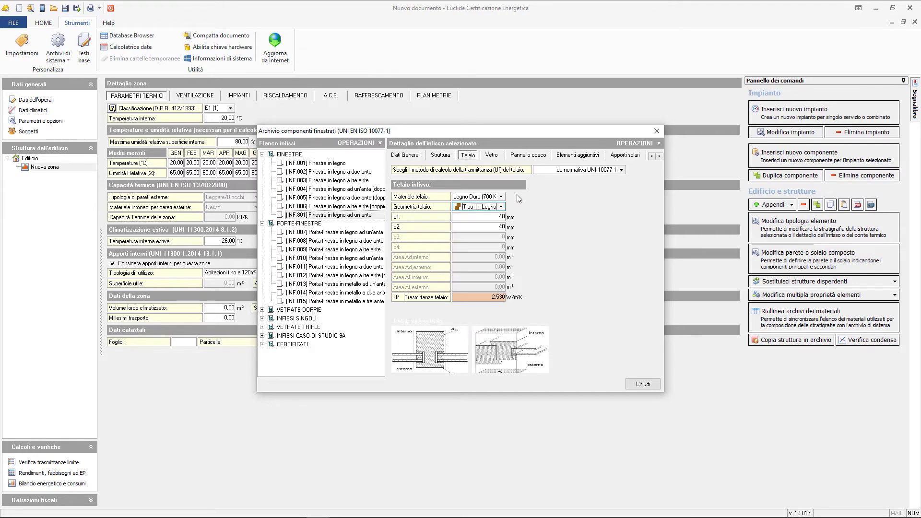
Try the frame materials Metallo senza taglio termico and PVC profilo vuoto con due camere, and restore Legno Duro (700 Kg/m³)
{"action": "left_click", "coordinate": [501, 197]}
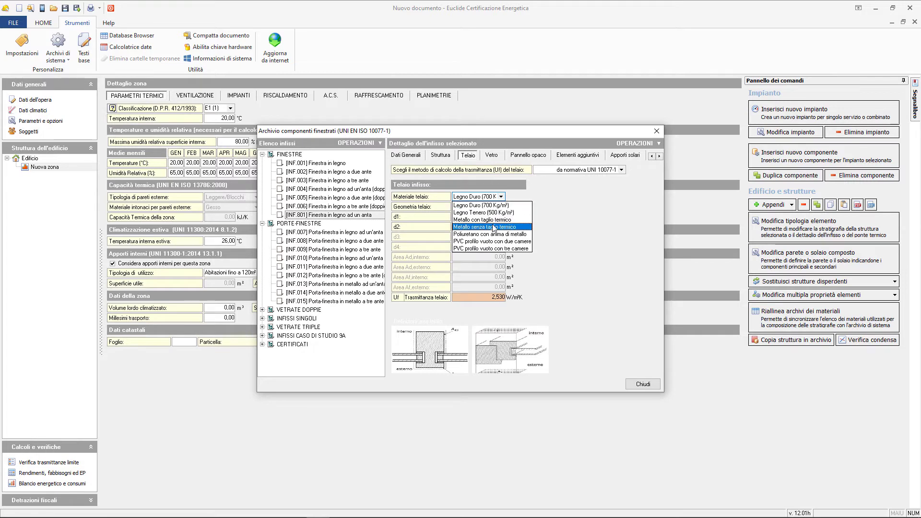
{"action": "left_click", "coordinate": [497, 227]}
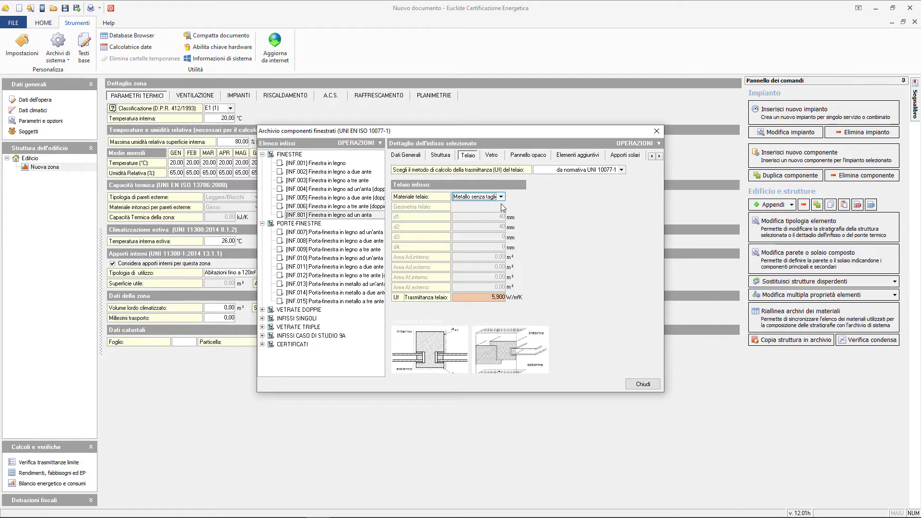
{"action": "left_click", "coordinate": [501, 196]}
{"action": "left_click", "coordinate": [494, 244]}
{"action": "left_click", "coordinate": [501, 197]}
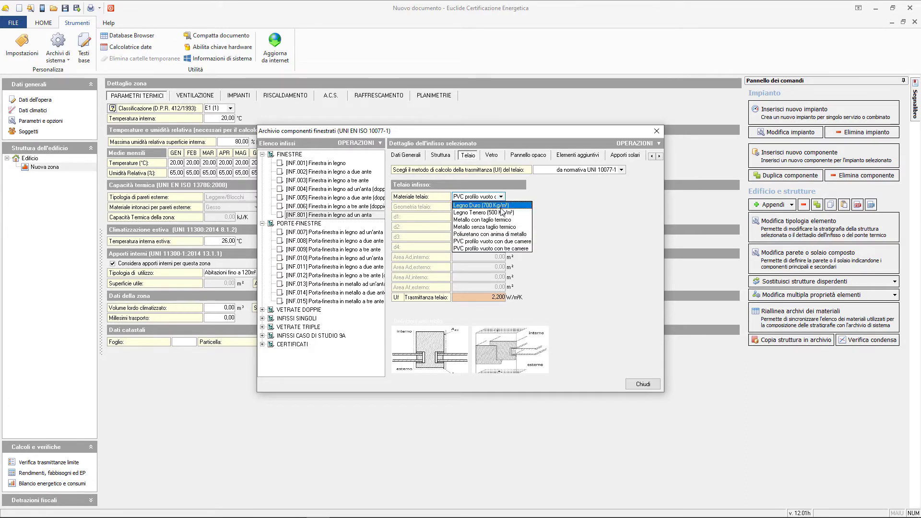
{"action": "left_click", "coordinate": [499, 206]}
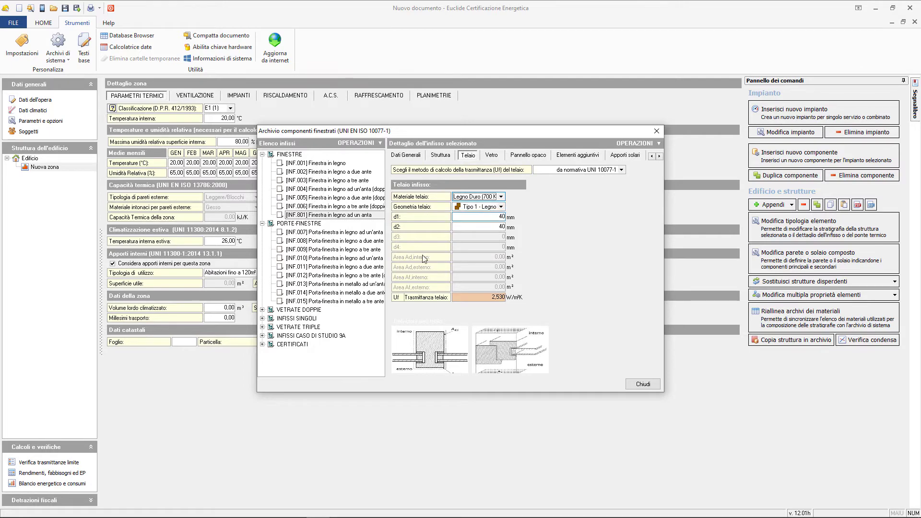
Examine the enlarged frame section diagram, the Tipo 1 - Legno geometry and the d1 and d2 thickness fields
{"action": "left_click", "coordinate": [429, 354]}
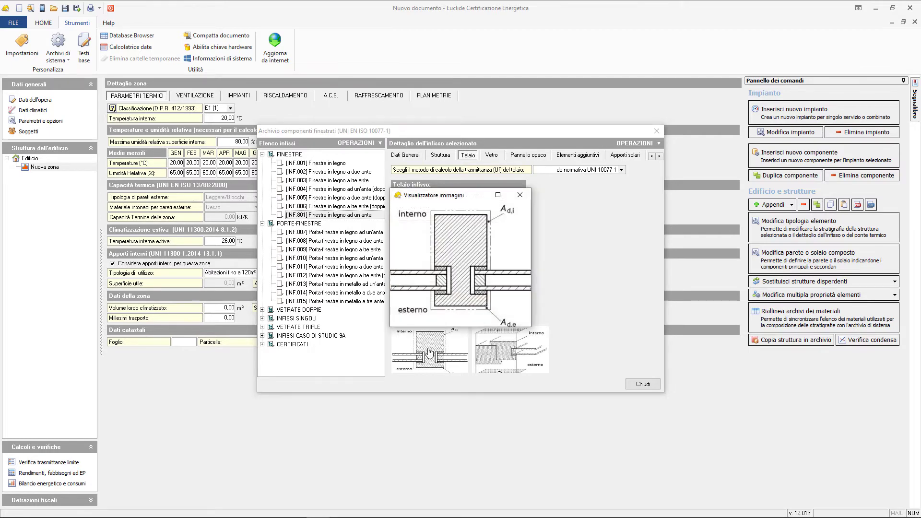
{"action": "left_click", "coordinate": [520, 198]}
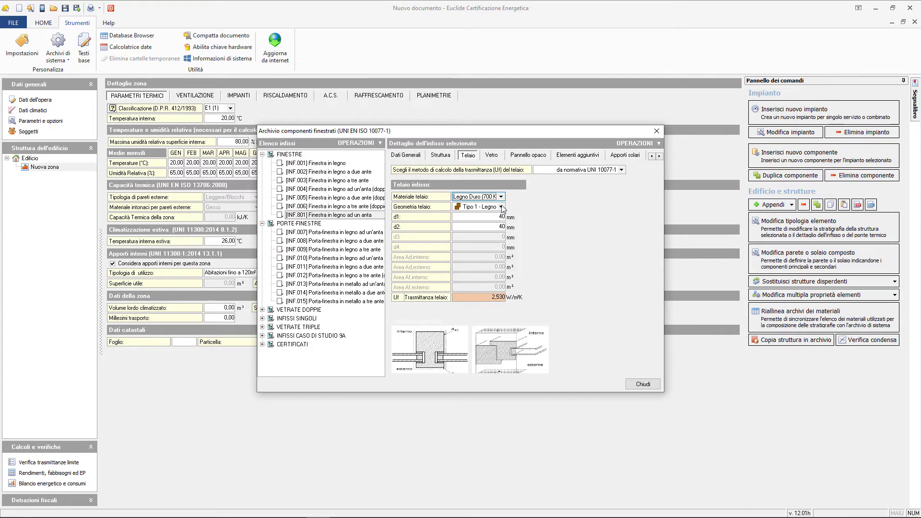
{"action": "left_click", "coordinate": [501, 206]}
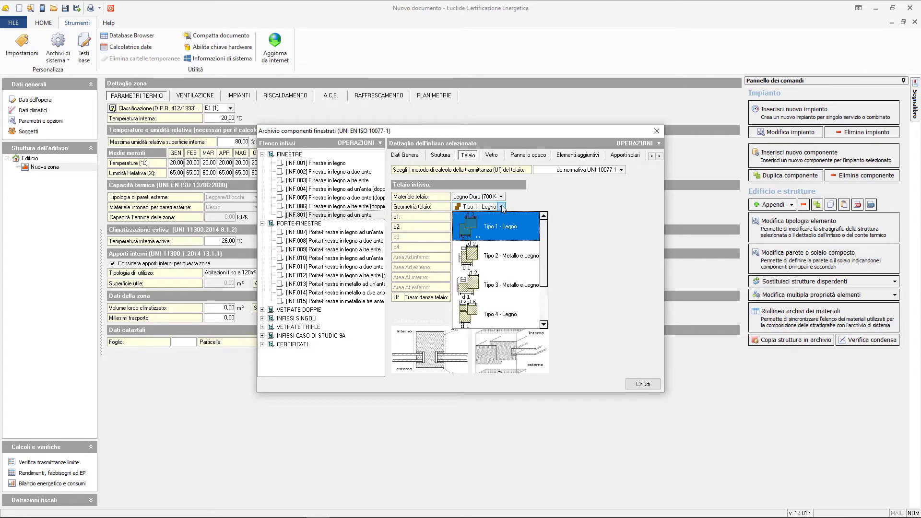
{"action": "left_click", "coordinate": [528, 231]}
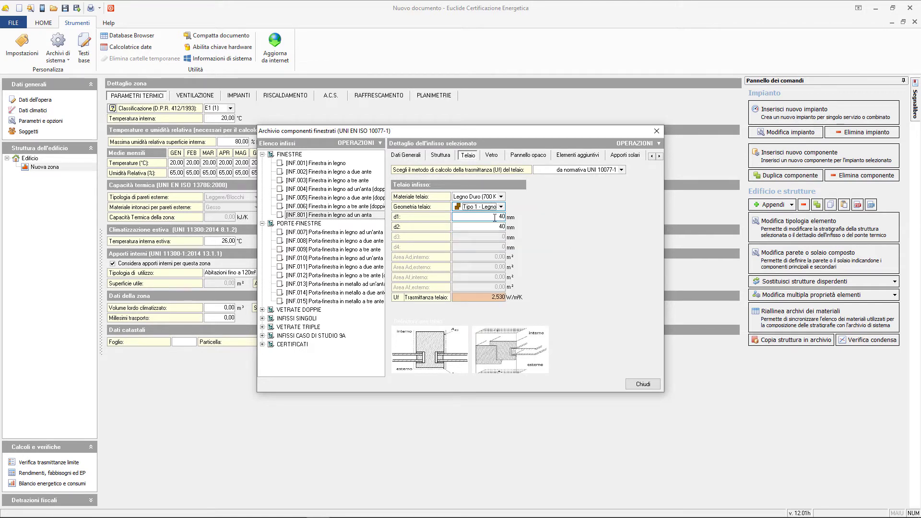
{"action": "key", "text": "Tab"}
{"action": "key", "text": "Tab"}
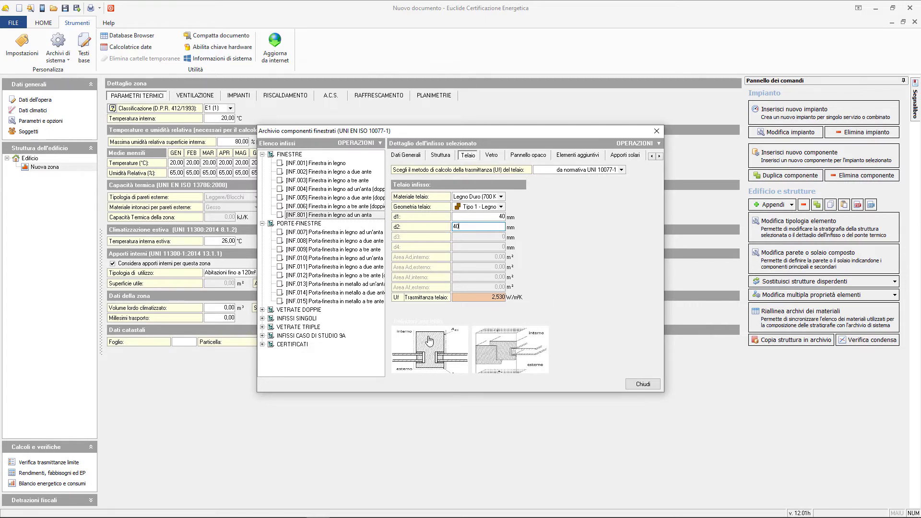
Try Metallo con taglio termico with the Tipo 2 frame geometry, and view the diagram of the internal and external frame areas
{"action": "left_click", "coordinate": [501, 197]}
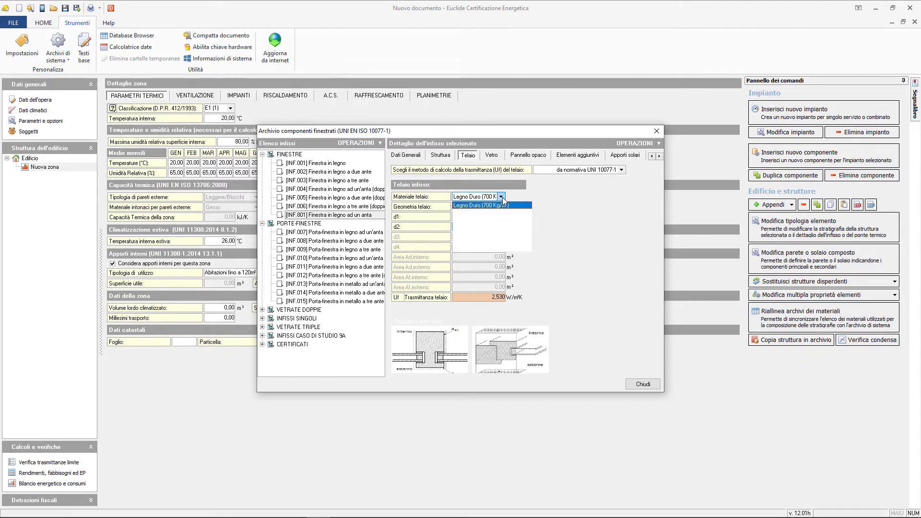
{"action": "left_click", "coordinate": [501, 220]}
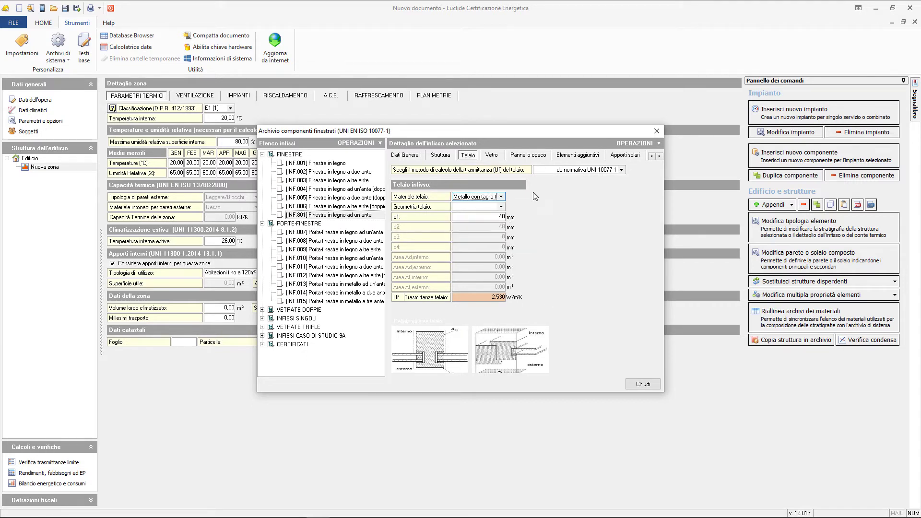
{"action": "left_click", "coordinate": [501, 207]}
{"action": "left_click", "coordinate": [502, 255]}
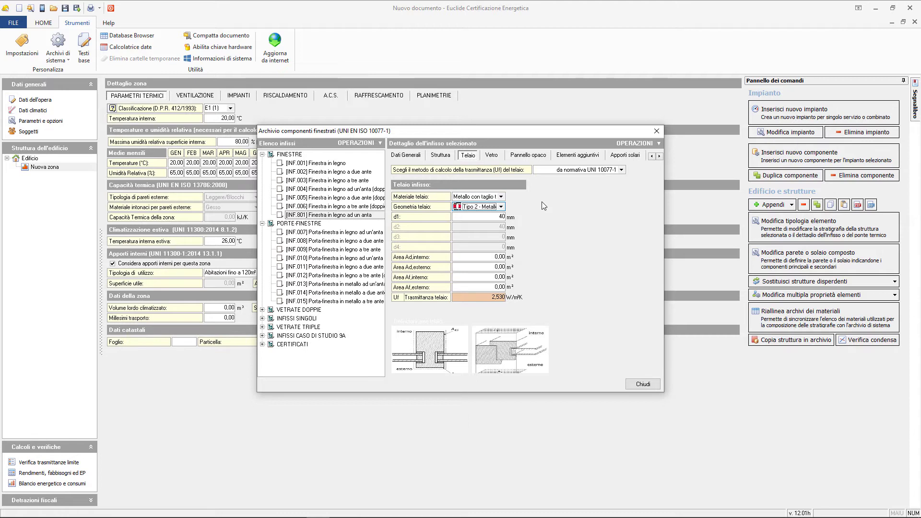
{"action": "left_click", "coordinate": [502, 217]}
{"action": "left_click", "coordinate": [502, 217]}
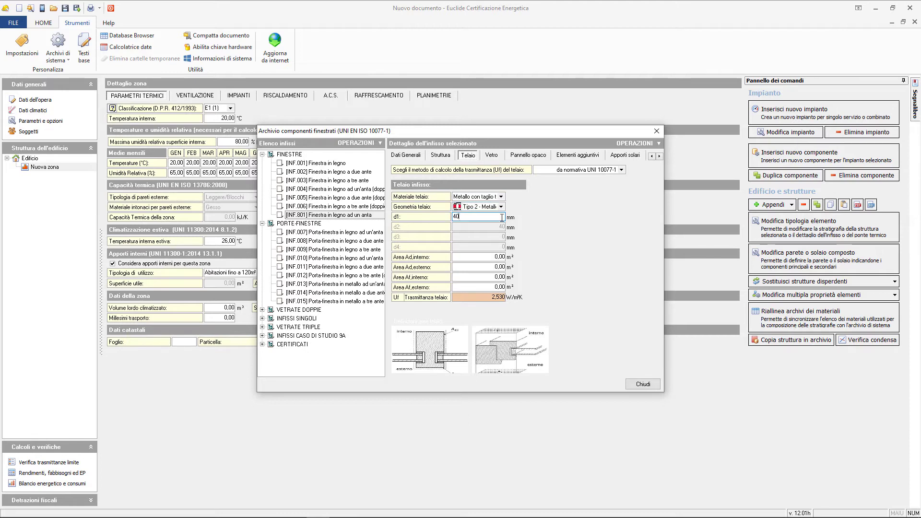
{"action": "left_click", "coordinate": [503, 364]}
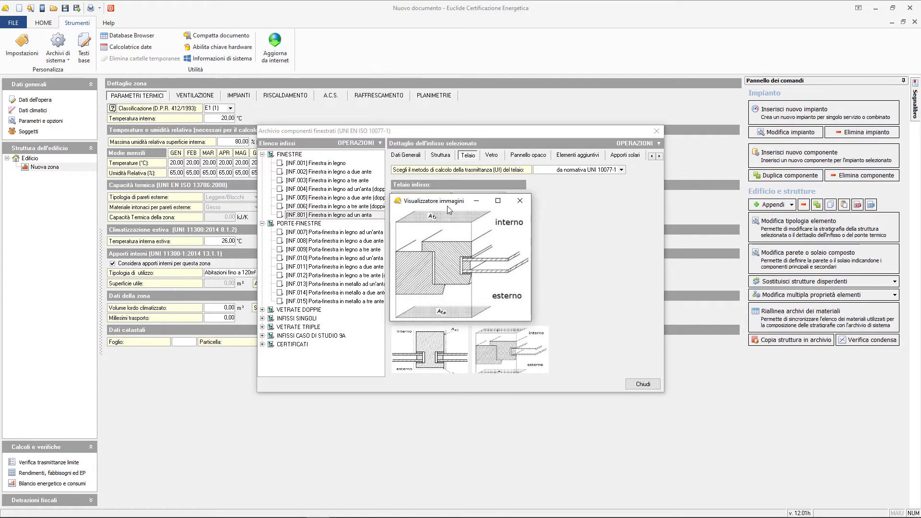
{"action": "left_click_drag", "start_coordinate": [447, 210], "coordinate": [545, 209]}
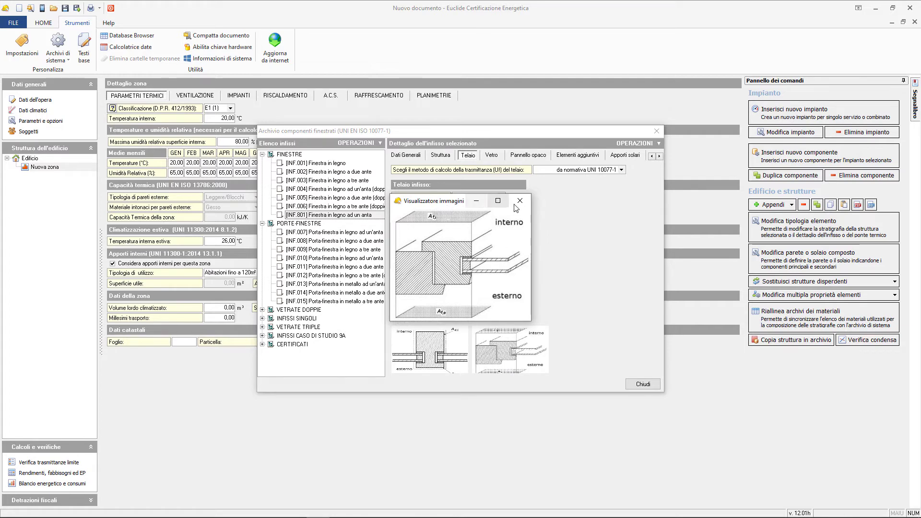
Set the frame material back to Legno Duro (700 Kg/m³) and its geometry to Tipo 1 - Legno
{"action": "left_click", "coordinate": [480, 196]}
{"action": "left_click", "coordinate": [501, 205]}
{"action": "left_click", "coordinate": [501, 207]}
{"action": "left_click", "coordinate": [513, 217]}
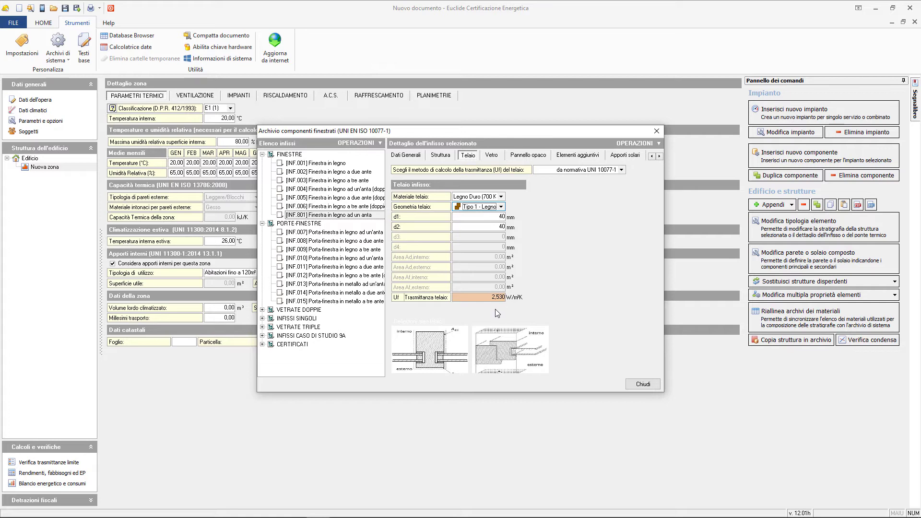
Try the Appendice B - UNI/TS 11300-1 method for the frame transmittance, using the 2,20 value for 50 mm Legno duro
{"action": "left_click", "coordinate": [621, 170]}
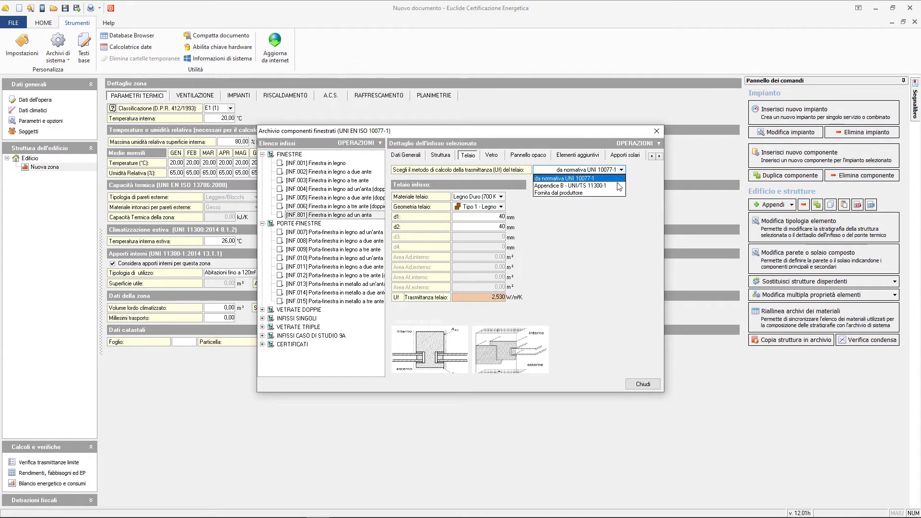
{"action": "left_click", "coordinate": [539, 186]}
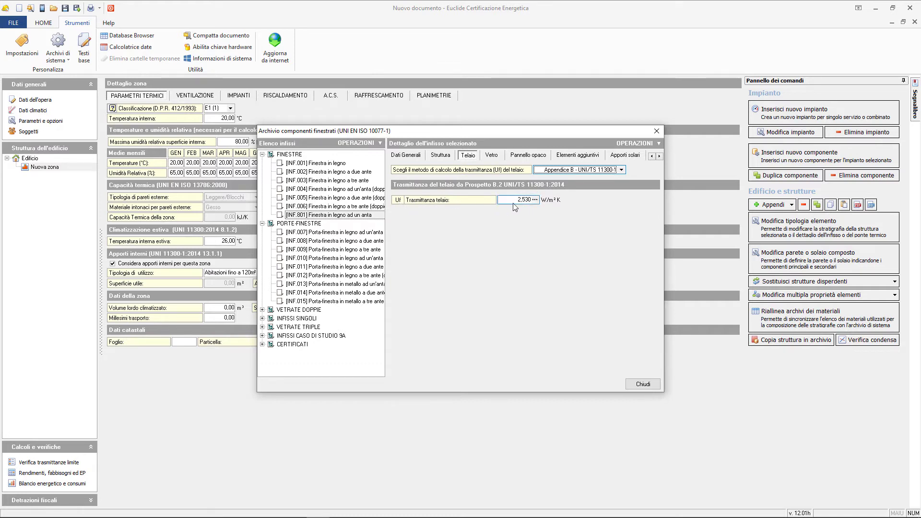
{"action": "left_click", "coordinate": [534, 200]}
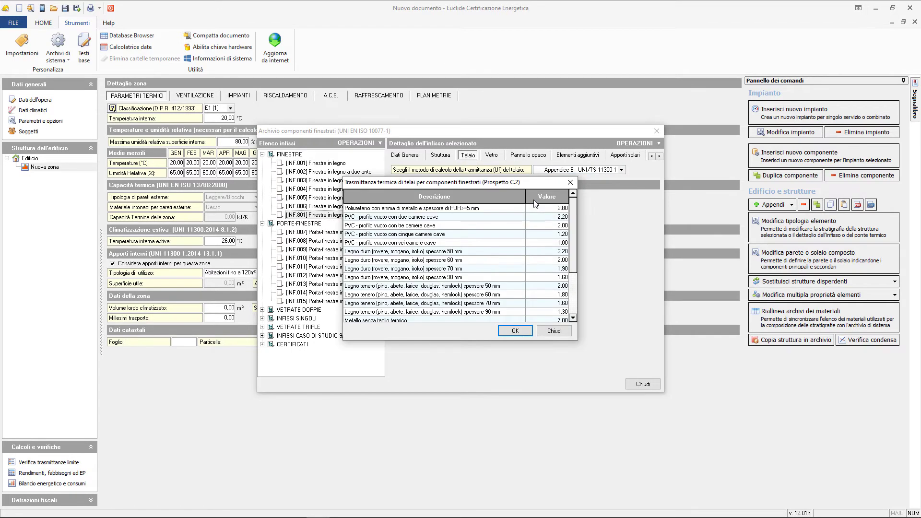
{"action": "left_click_drag", "start_coordinate": [574, 207], "coordinate": [569, 226]}
{"action": "double_click", "coordinate": [421, 251]}
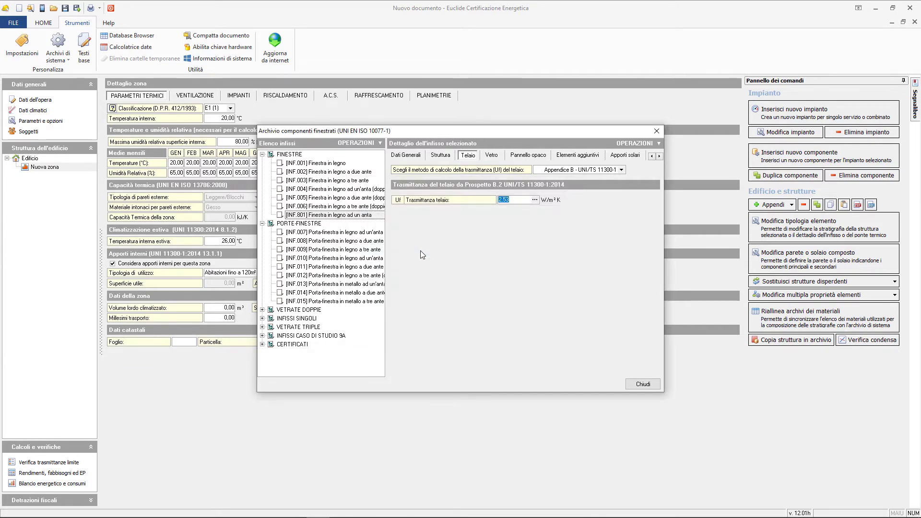
{"action": "type", "text": "2,2"}
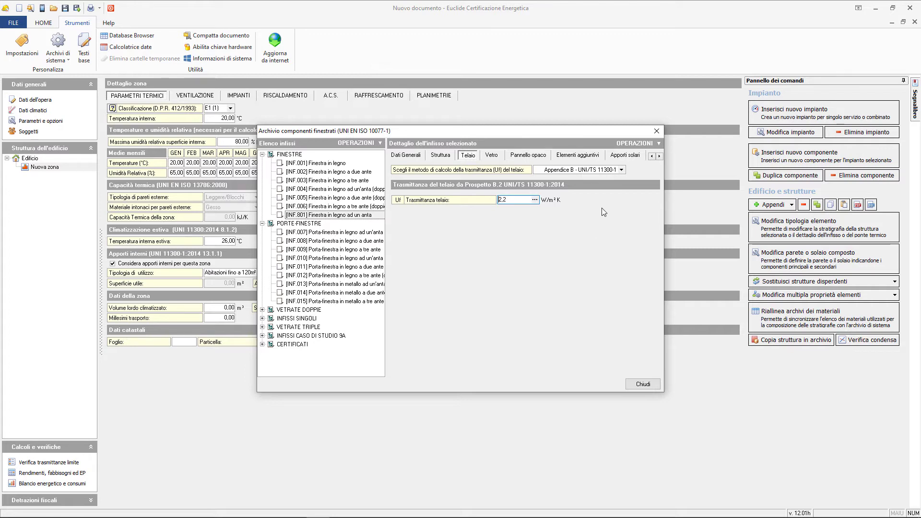
Set the frame transmittance method to Fornita dal produttore and open the overall window transmittance Uw for editing
{"action": "left_click", "coordinate": [622, 172]}
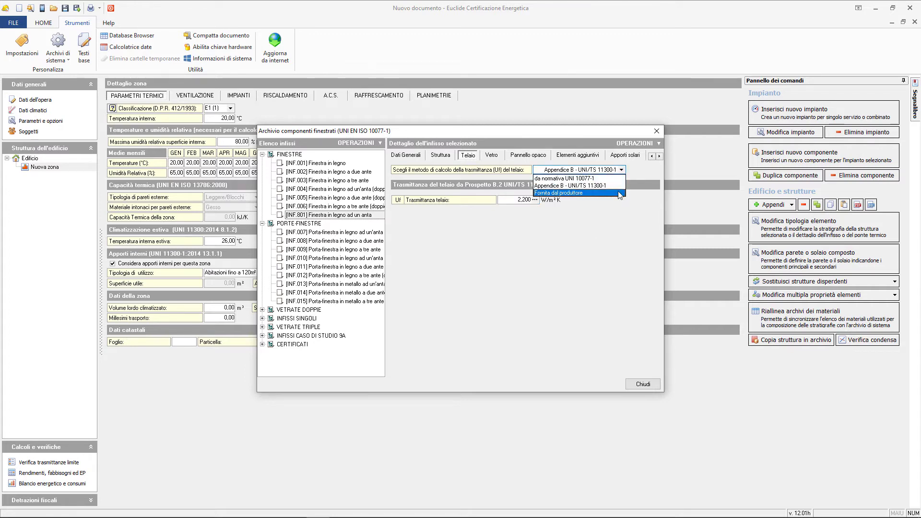
{"action": "left_click", "coordinate": [618, 187]}
{"action": "key", "text": "Down"}
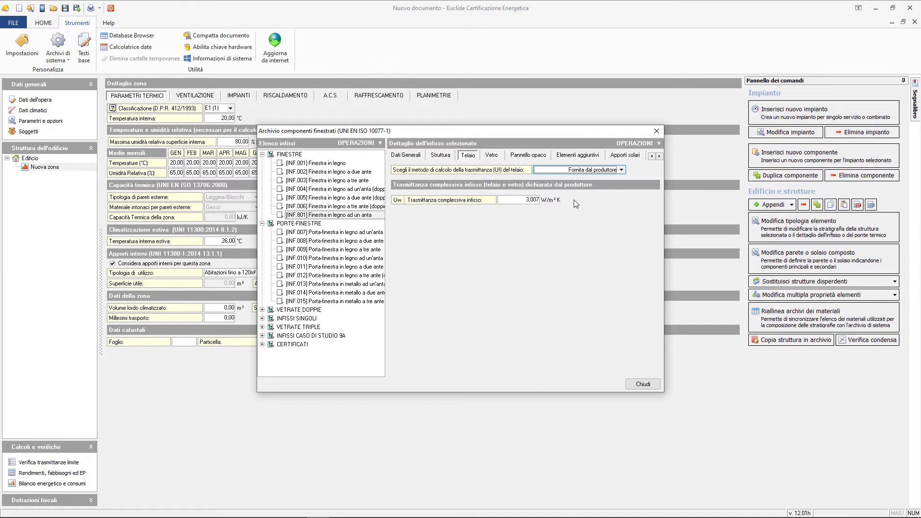
{"action": "left_click", "coordinate": [530, 200]}
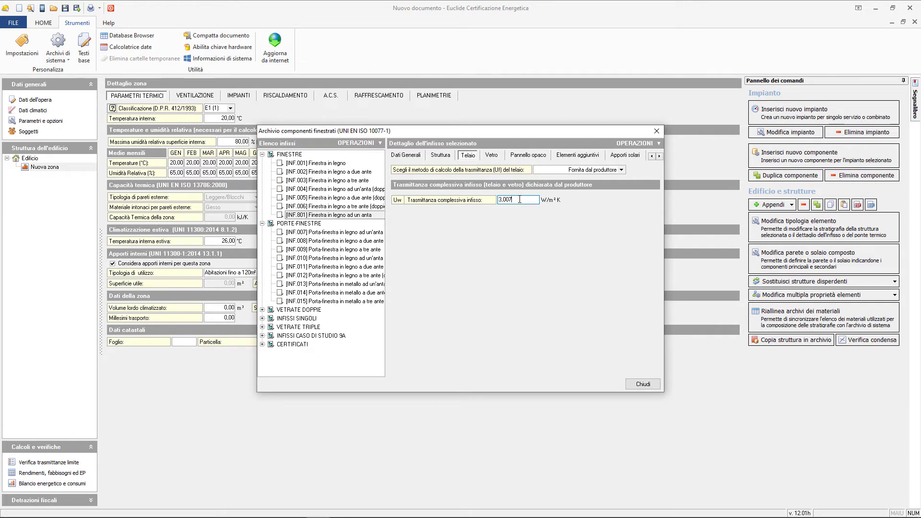
Apply the UNI 11300-1 11.4 default emissivity for uncoated glass to the window's glazing data
{"action": "left_click", "coordinate": [497, 158]}
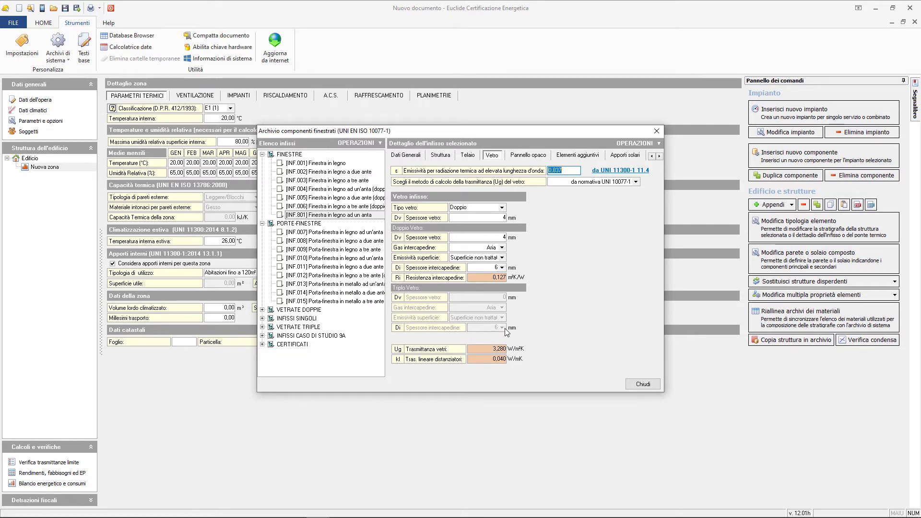
{"action": "left_click", "coordinate": [575, 170]}
{"action": "left_click_drag", "start_coordinate": [576, 171], "coordinate": [538, 179]}
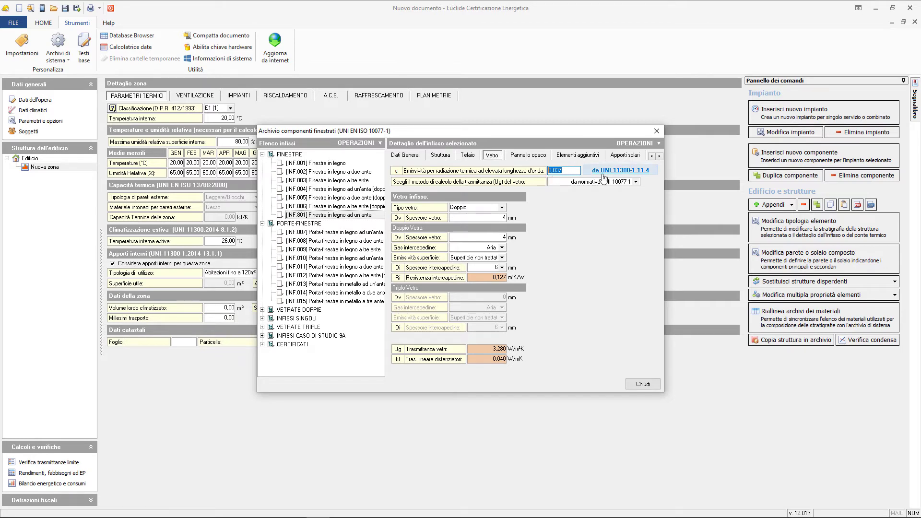
{"action": "left_click", "coordinate": [648, 171]}
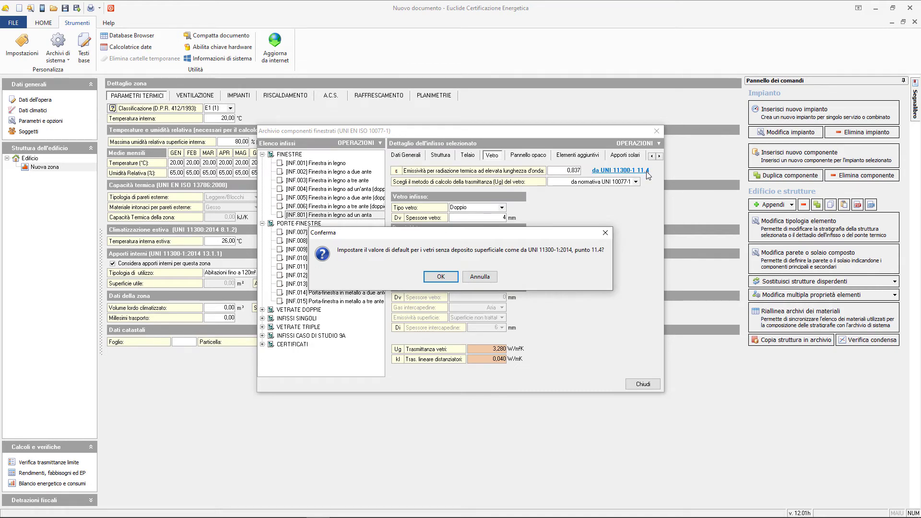
{"action": "left_click", "coordinate": [441, 276]}
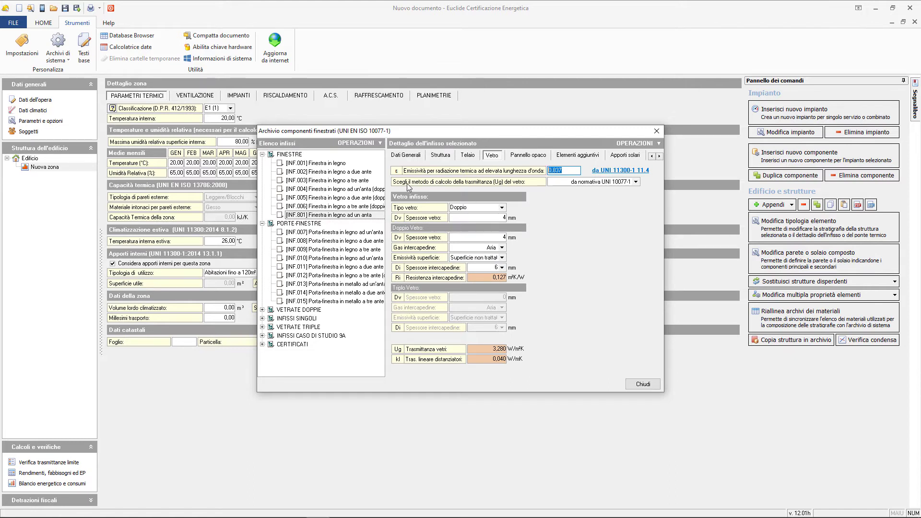
Examine the glass transmittance methods, glass types, pane thicknesses, cavity gases and cavity thickness options for the double glazing
{"action": "left_click", "coordinate": [636, 182]}
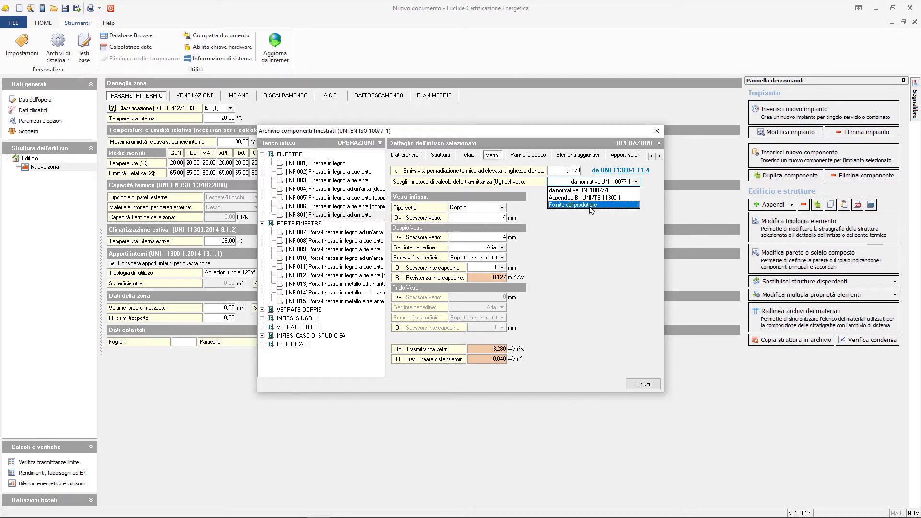
{"action": "left_click", "coordinate": [642, 189]}
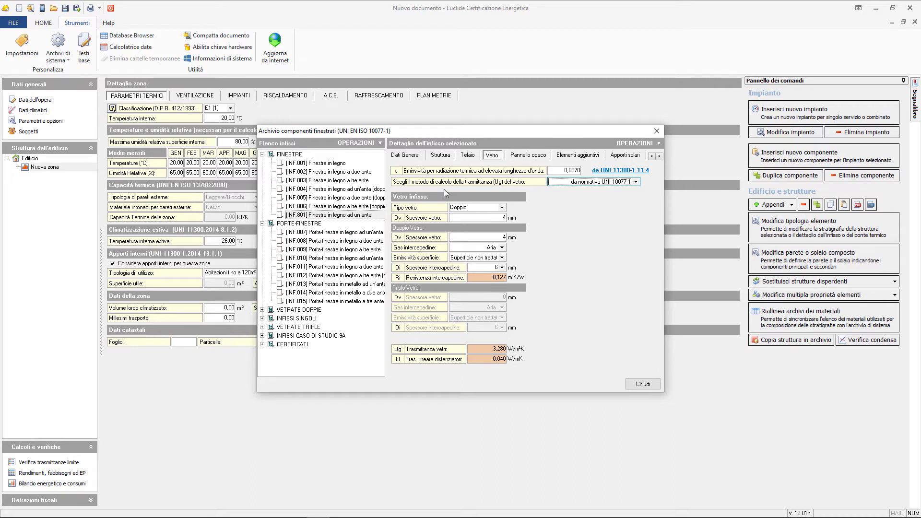
{"action": "left_click", "coordinate": [502, 207]}
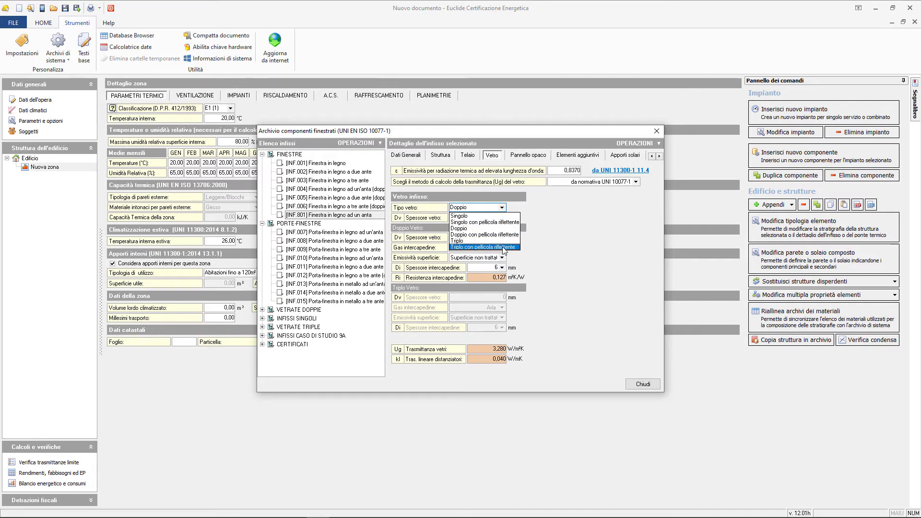
{"action": "left_click", "coordinate": [542, 251]}
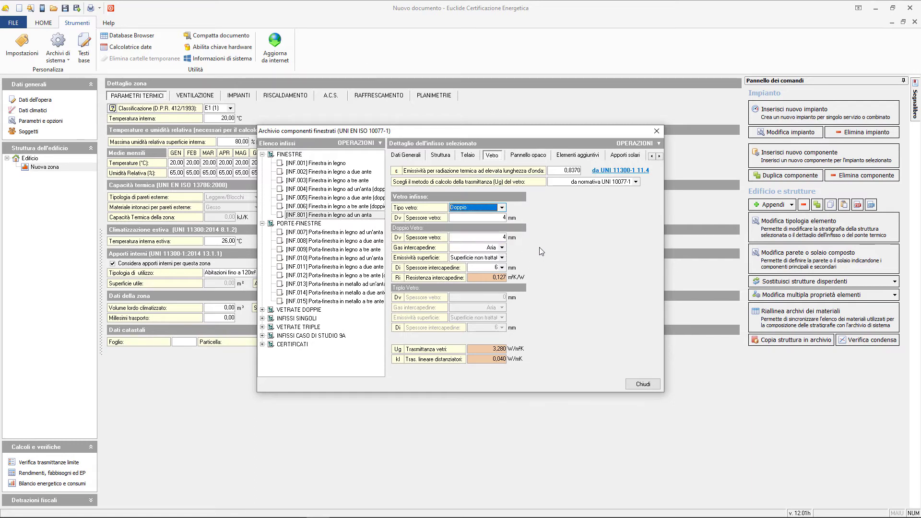
{"action": "left_click", "coordinate": [502, 220]}
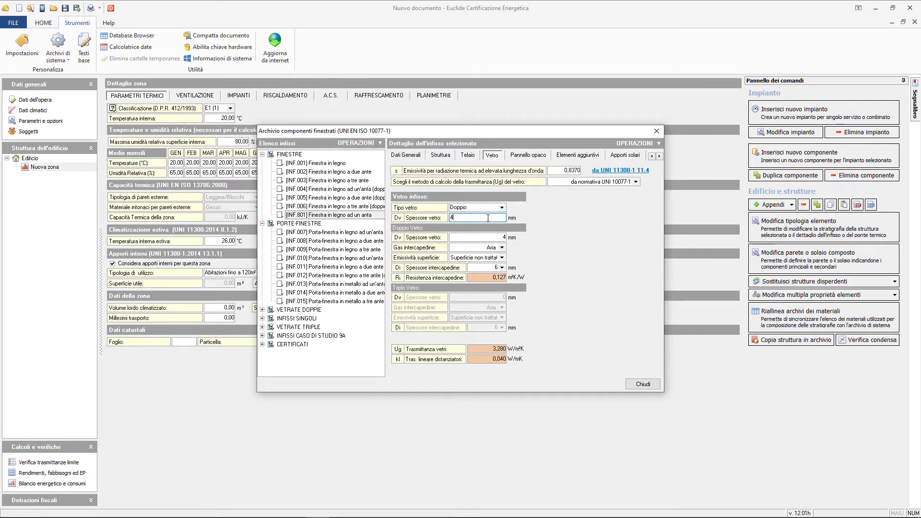
{"action": "left_click_drag", "start_coordinate": [488, 218], "coordinate": [449, 219]}
{"action": "left_click", "coordinate": [460, 237]}
{"action": "left_click", "coordinate": [467, 247]}
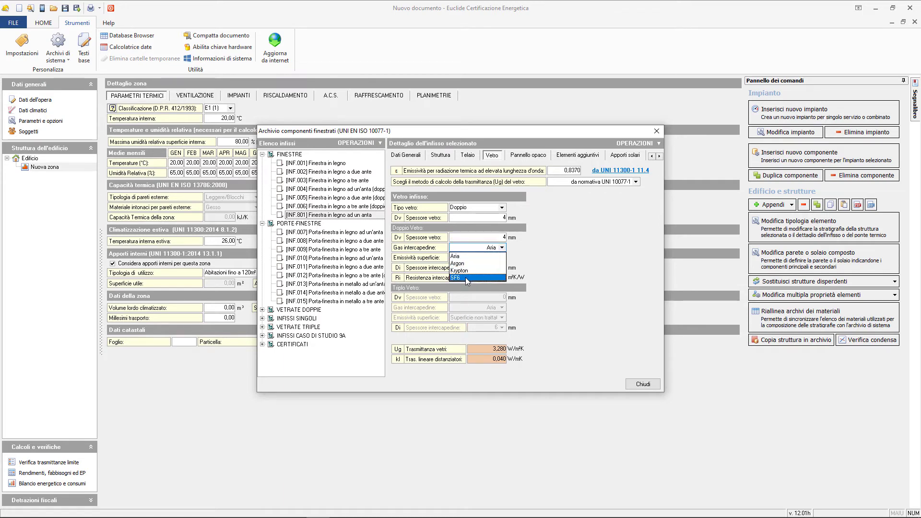
{"action": "left_click", "coordinate": [539, 258]}
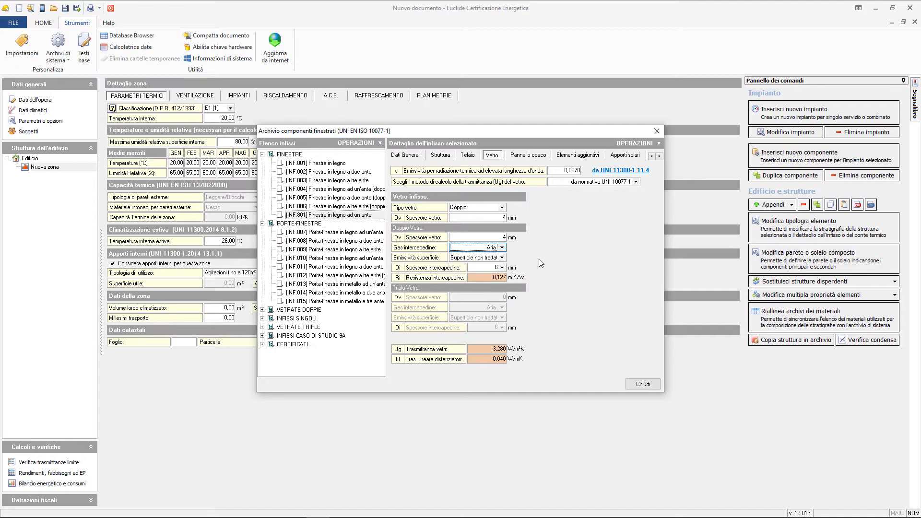
{"action": "left_click", "coordinate": [501, 268]}
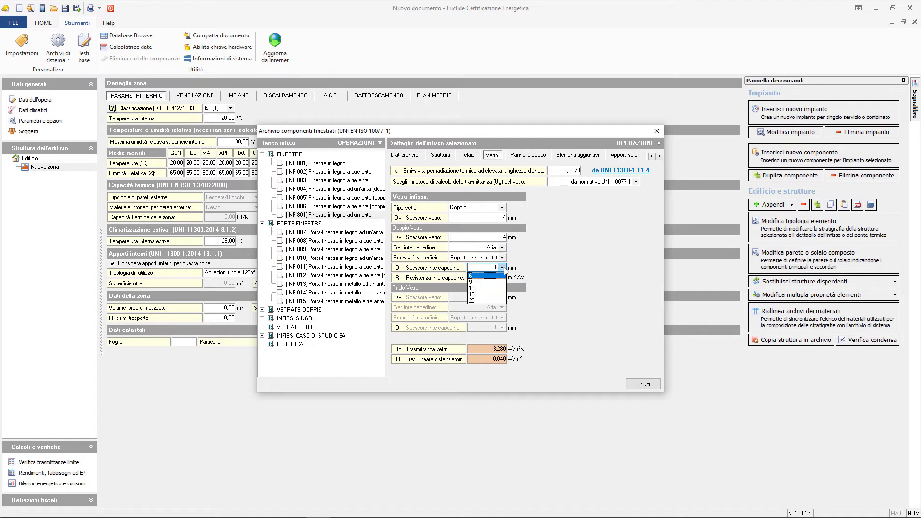
{"action": "left_click", "coordinate": [502, 268]}
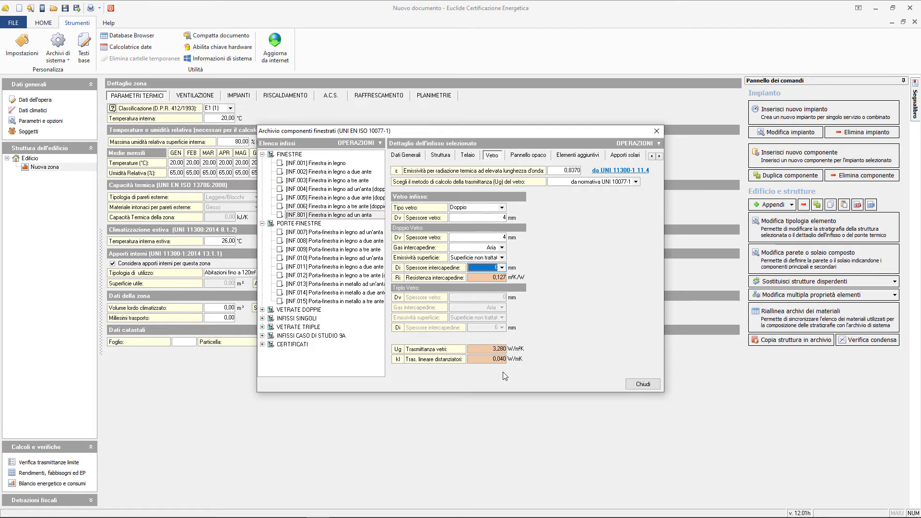
Try the Appendice B - UNI/TS 11300-1 method for the glass transmittance and inspect the Ug and kl fields
{"action": "left_click", "coordinate": [635, 181]}
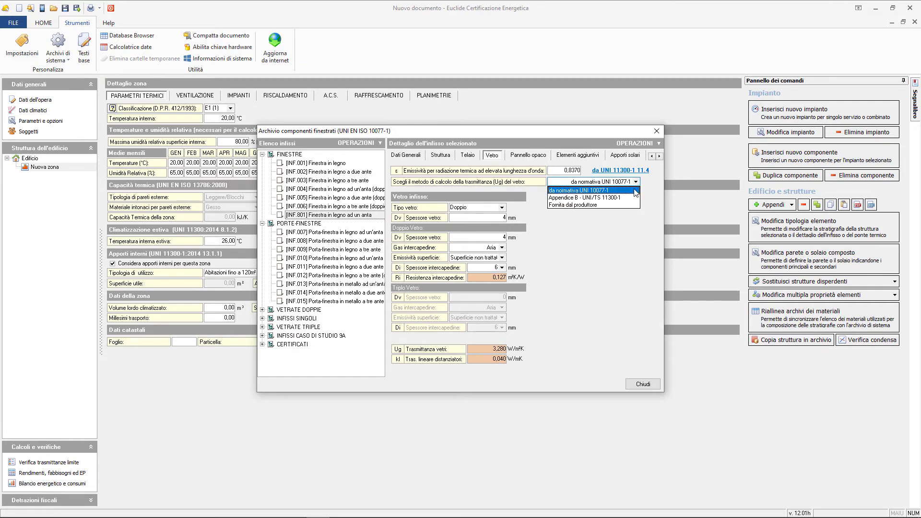
{"action": "left_click", "coordinate": [634, 197]}
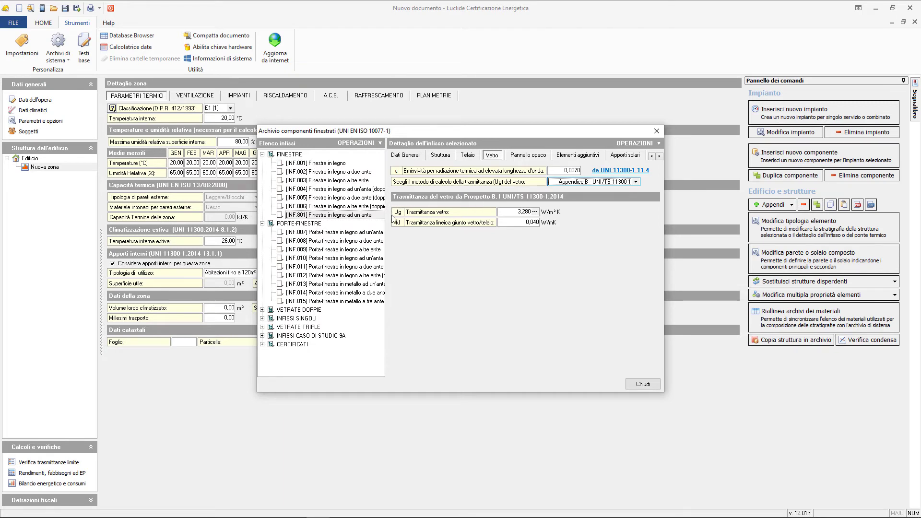
{"action": "left_click", "coordinate": [521, 212]}
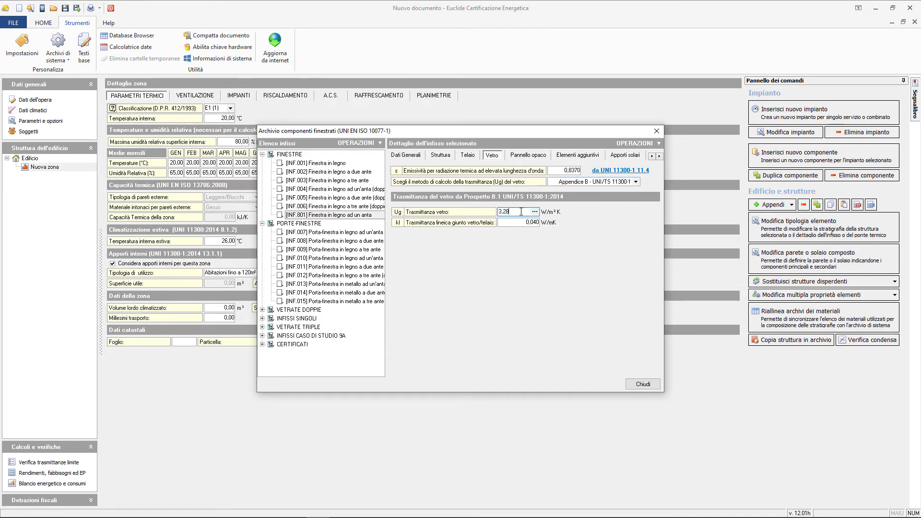
{"action": "left_click", "coordinate": [522, 222]}
{"action": "left_click", "coordinate": [523, 222]}
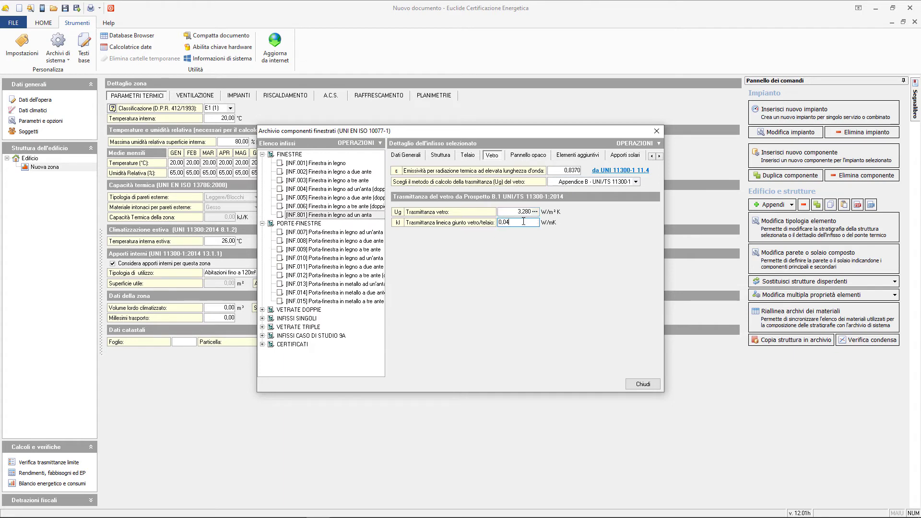
{"action": "left_click_drag", "start_coordinate": [523, 222], "coordinate": [495, 220]}
Examine the Prospetto C.1 lookup options for glazing type, surface emissivity, cavity gas and cavity thickness, and leave without applying any
{"action": "left_click", "coordinate": [533, 212]}
{"action": "left_click", "coordinate": [535, 212]}
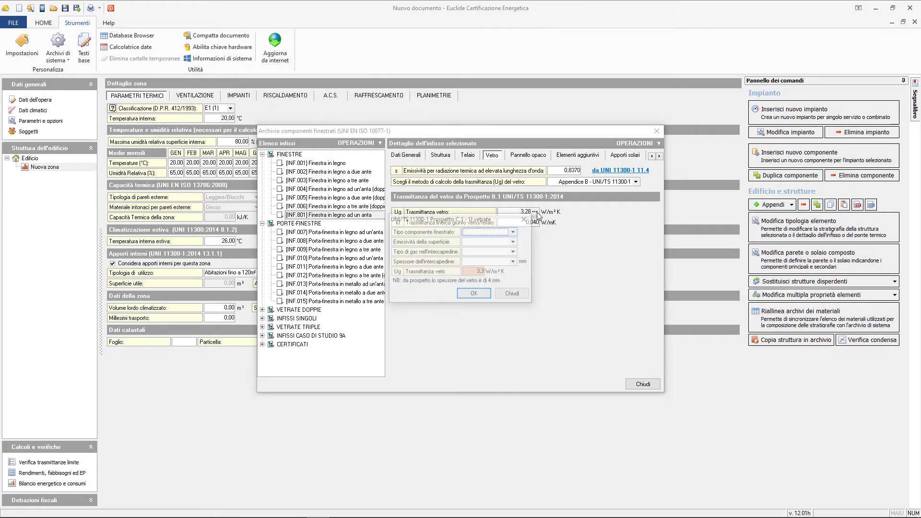
{"action": "left_click", "coordinate": [514, 232]}
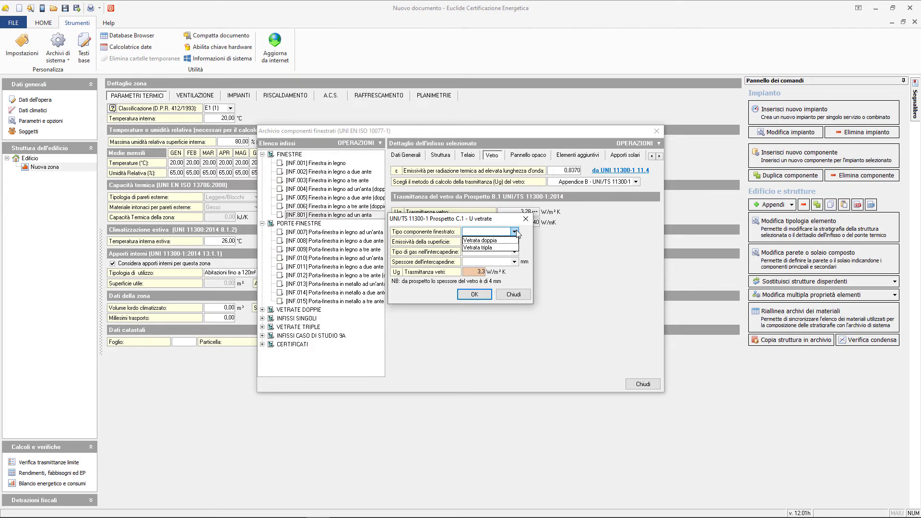
{"action": "left_click", "coordinate": [514, 232]}
{"action": "left_click", "coordinate": [514, 242]}
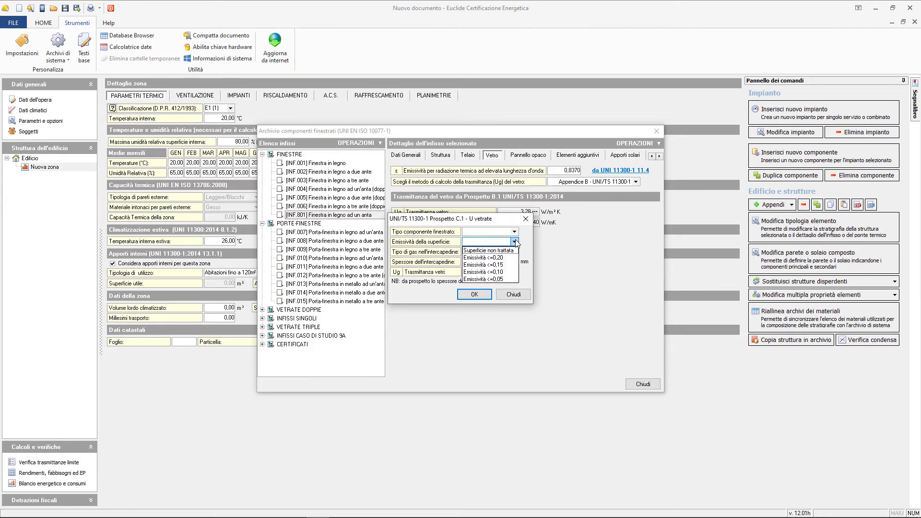
{"action": "left_click", "coordinate": [514, 241]}
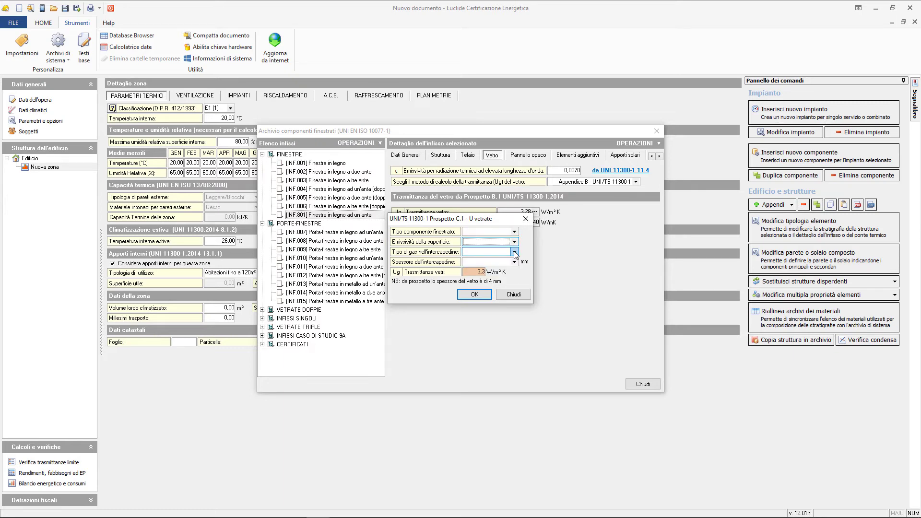
{"action": "left_click", "coordinate": [514, 253]}
{"action": "left_click", "coordinate": [514, 255]}
{"action": "left_click", "coordinate": [514, 262]}
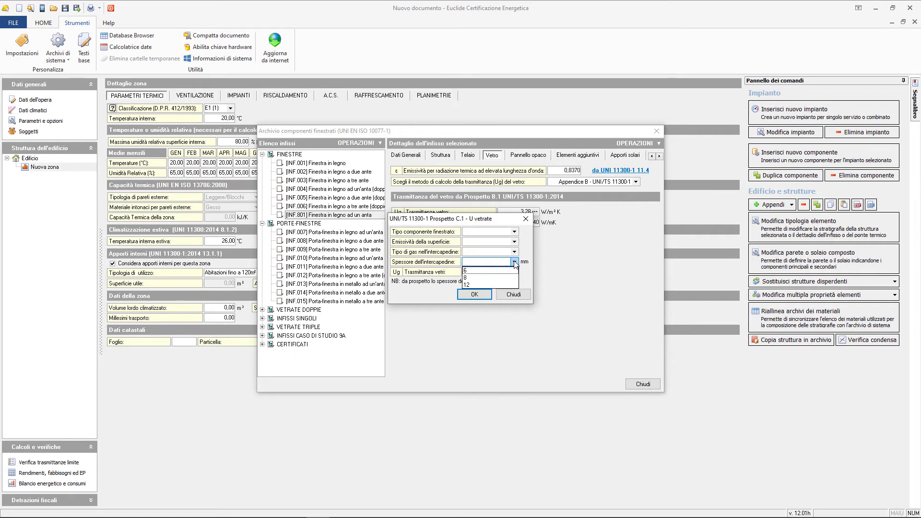
{"action": "left_click", "coordinate": [514, 262]}
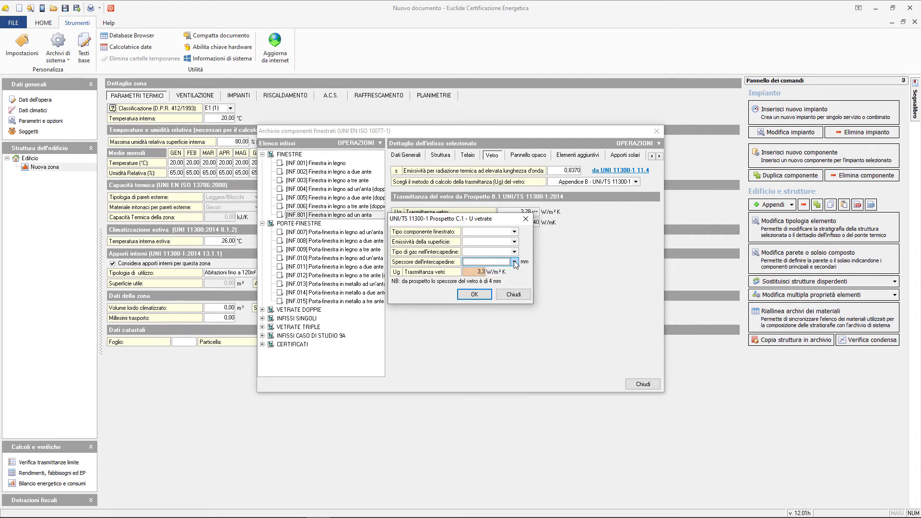
{"action": "left_click", "coordinate": [508, 295]}
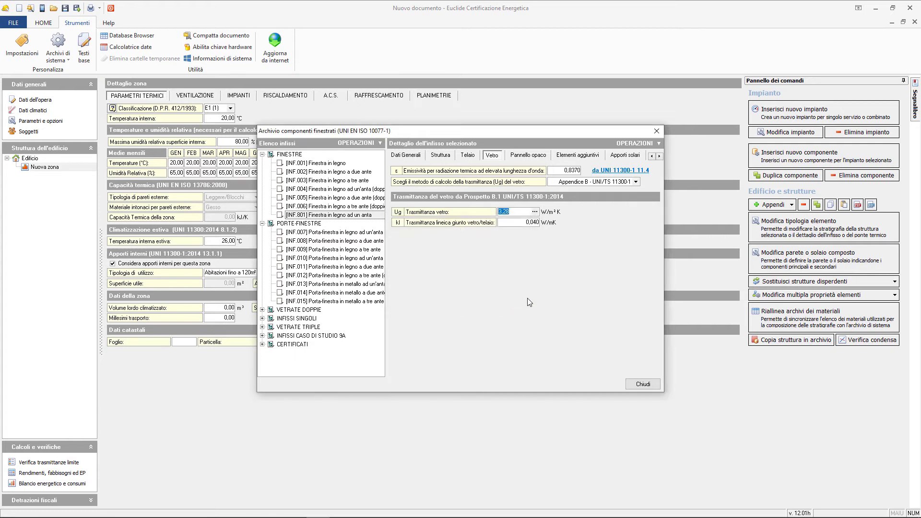
Set the glass transmittance method to Fornito dal produttore and review the glass type, Ug and kl fields
{"action": "left_click", "coordinate": [636, 182]}
{"action": "left_click", "coordinate": [626, 206]}
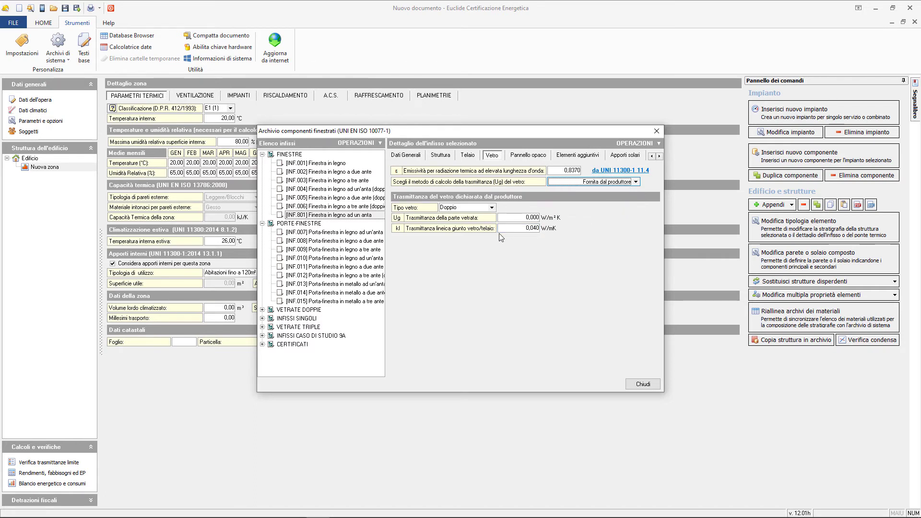
{"action": "left_click", "coordinate": [520, 218]}
{"action": "type", "text": "0"}
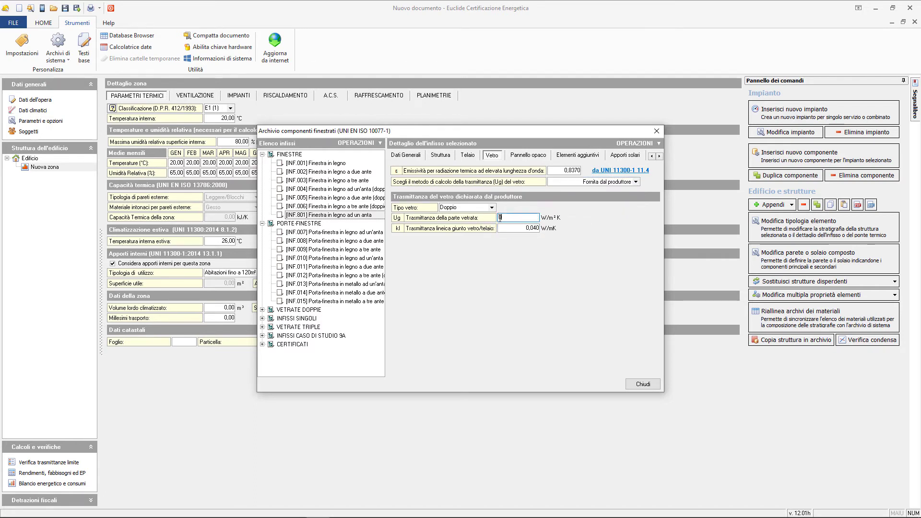
{"action": "left_click", "coordinate": [511, 229]}
{"action": "type", "text": "0,04"}
{"action": "left_click_drag", "start_coordinate": [511, 229], "coordinate": [492, 228]}
{"action": "left_click", "coordinate": [492, 207]}
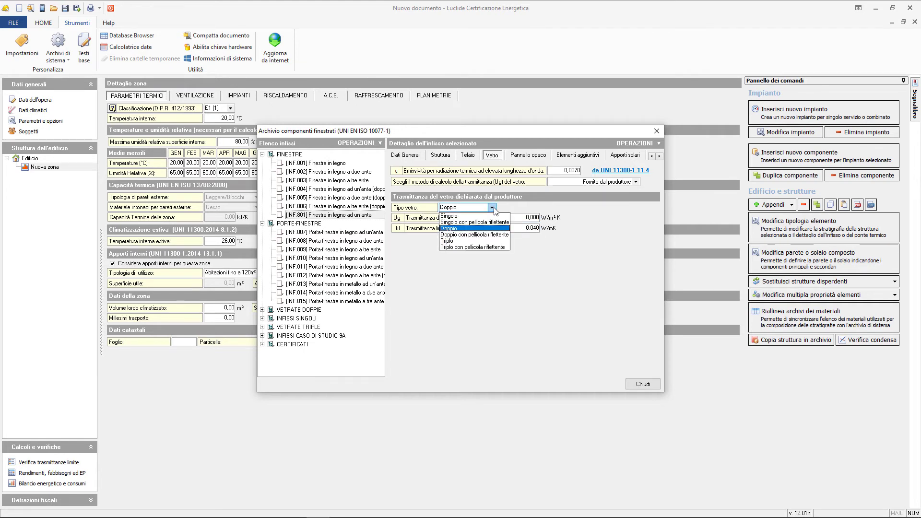
{"action": "left_click", "coordinate": [494, 210]}
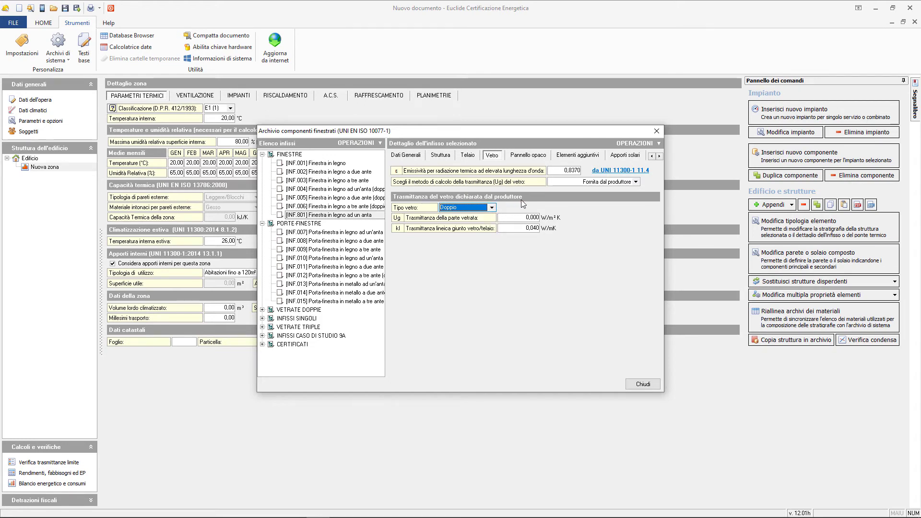
Check the window's opaque panel data, then display the isolante con pannello structure under STRUTTURE AGGIUNTIVE 2019 in the vertical complex structures archive
{"action": "left_click", "coordinate": [531, 158]}
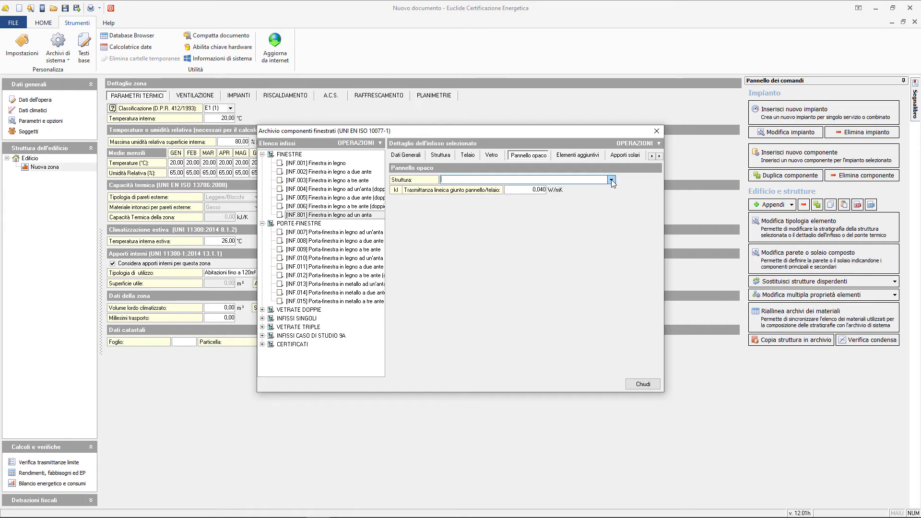
{"action": "left_click", "coordinate": [642, 383]}
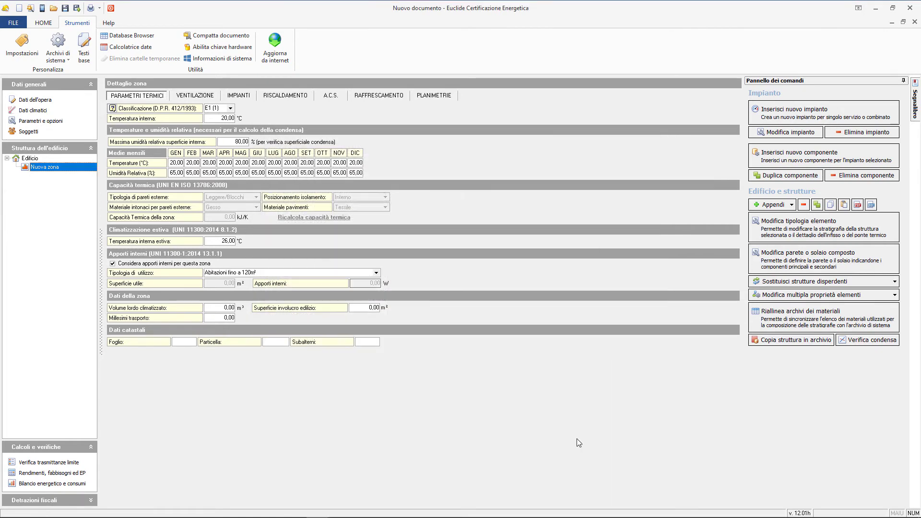
{"action": "left_click", "coordinate": [53, 55]}
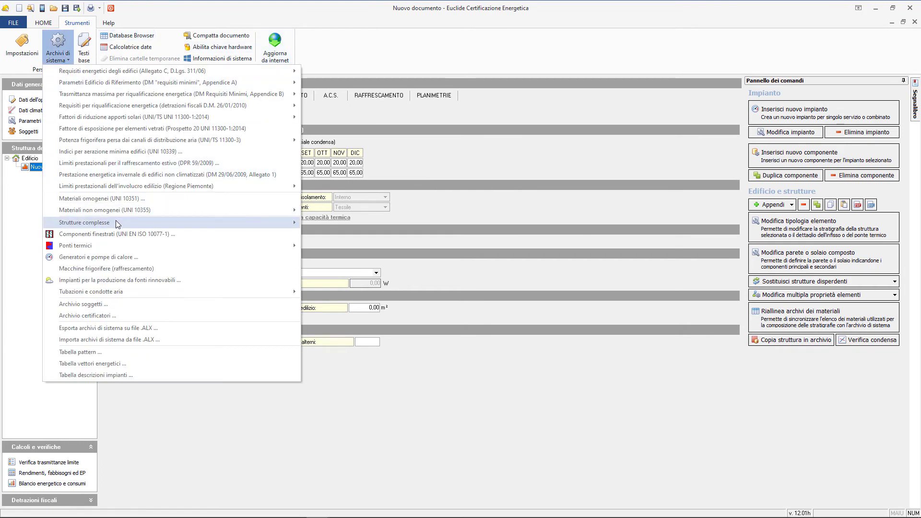
{"action": "mouse_move", "coordinate": [117, 224]}
{"action": "left_click", "coordinate": [336, 222]}
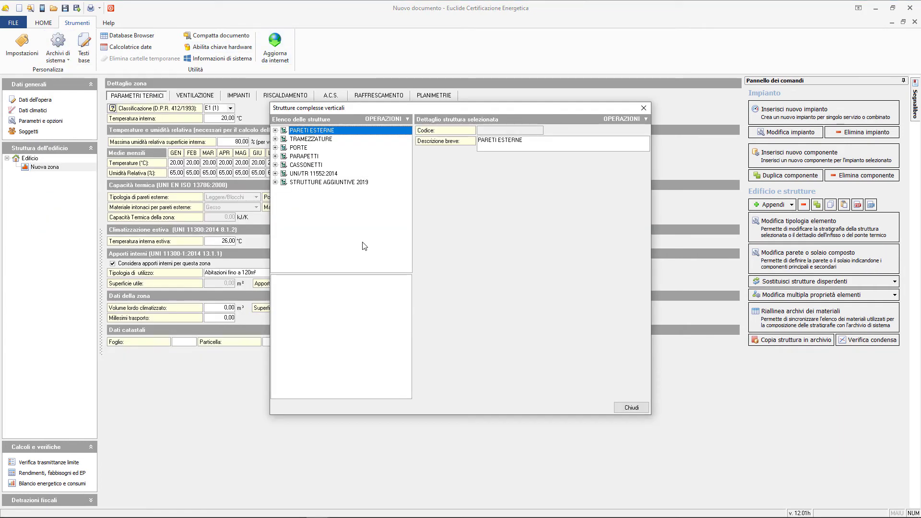
{"action": "left_click", "coordinate": [275, 182]}
{"action": "left_click", "coordinate": [302, 225]}
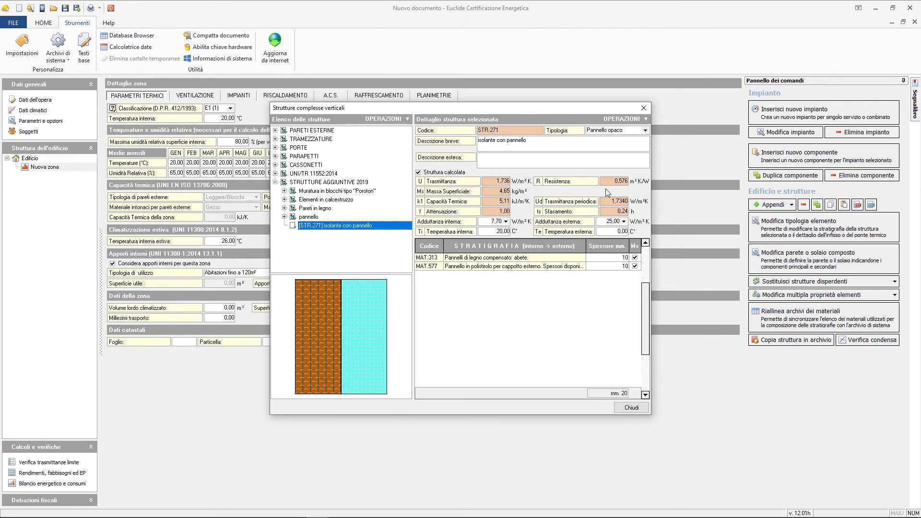
Choose Pannello opaco as the typology of the isolante con pannello structure and close the structures archive
{"action": "left_click", "coordinate": [644, 130]}
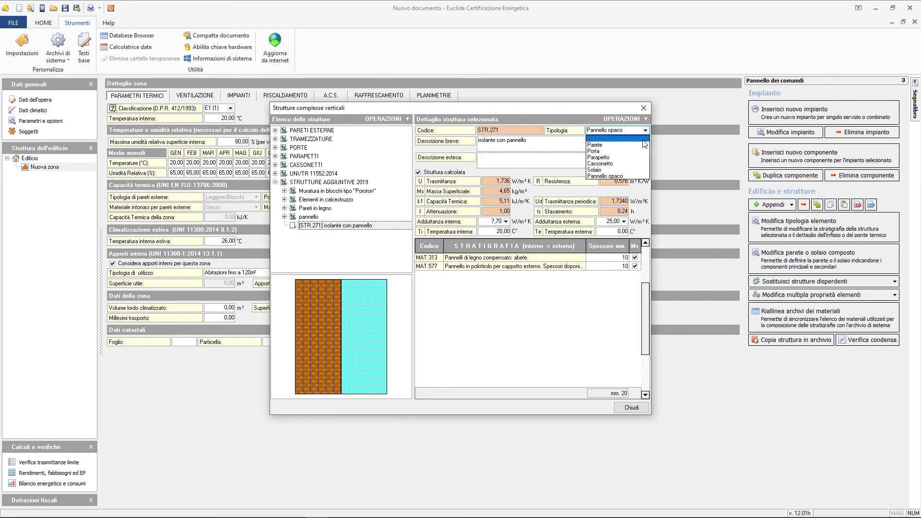
{"action": "left_click", "coordinate": [640, 177]}
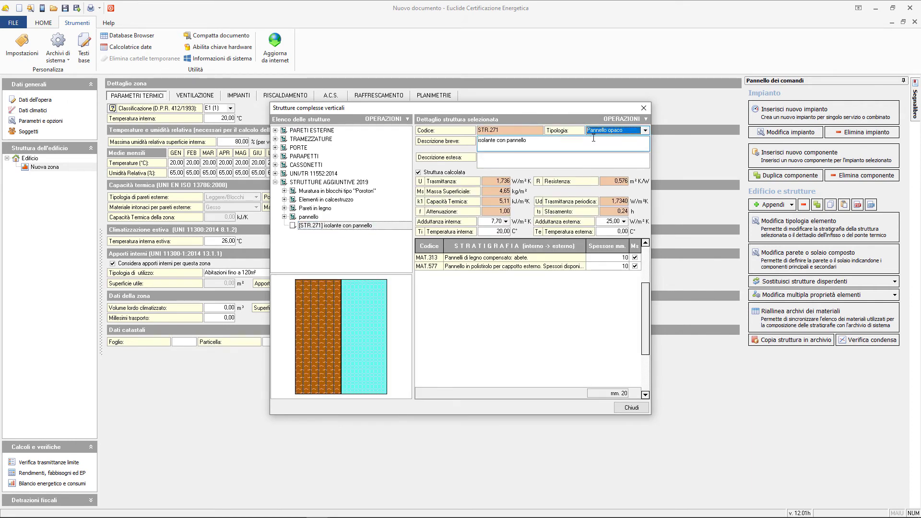
{"action": "left_click", "coordinate": [629, 408]}
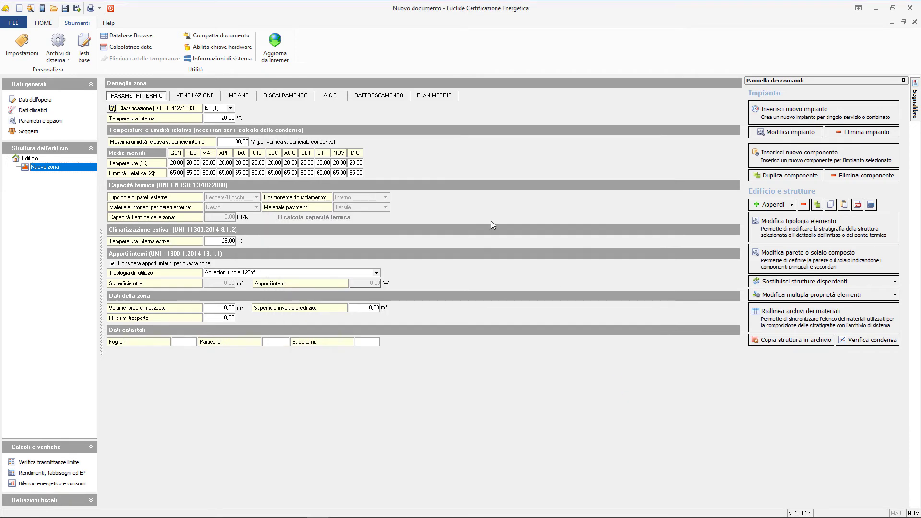
Assign isolante con pannello as the opaque panel structure of [INF.001] Finestra in legno in the window component archive
{"action": "left_click", "coordinate": [58, 53]}
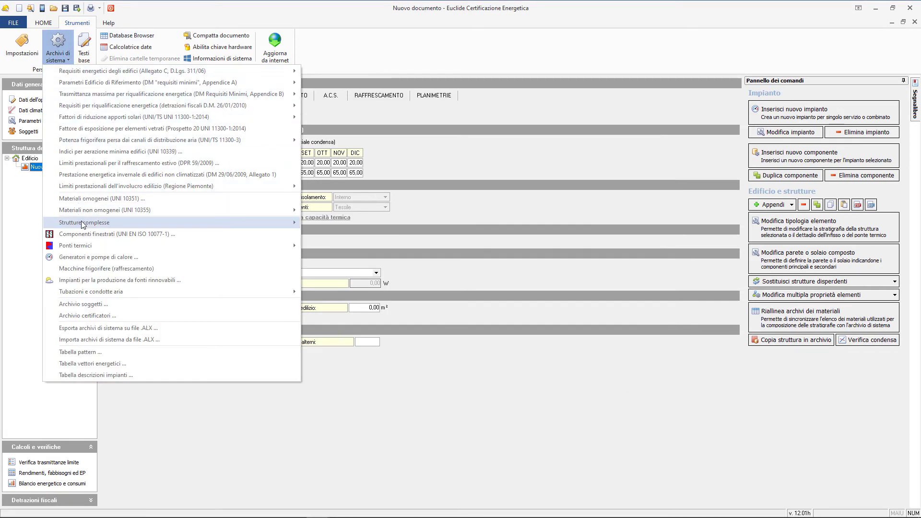
{"action": "left_click", "coordinate": [84, 235]}
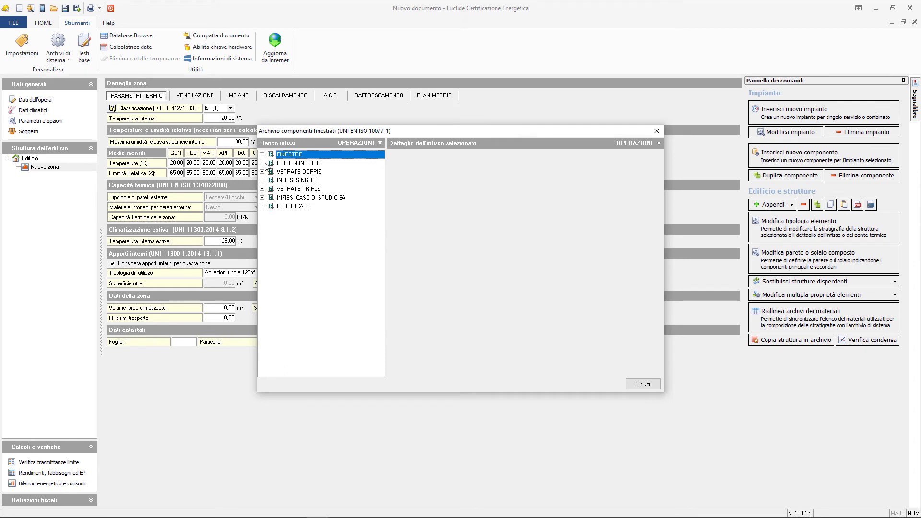
{"action": "left_click", "coordinate": [262, 154]}
{"action": "left_click", "coordinate": [288, 164]}
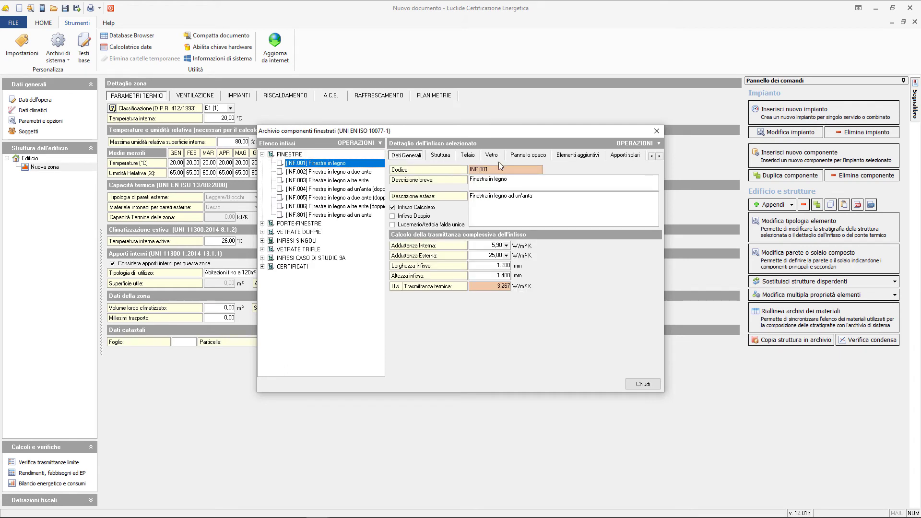
{"action": "left_click", "coordinate": [517, 157]}
{"action": "left_click", "coordinate": [612, 180]}
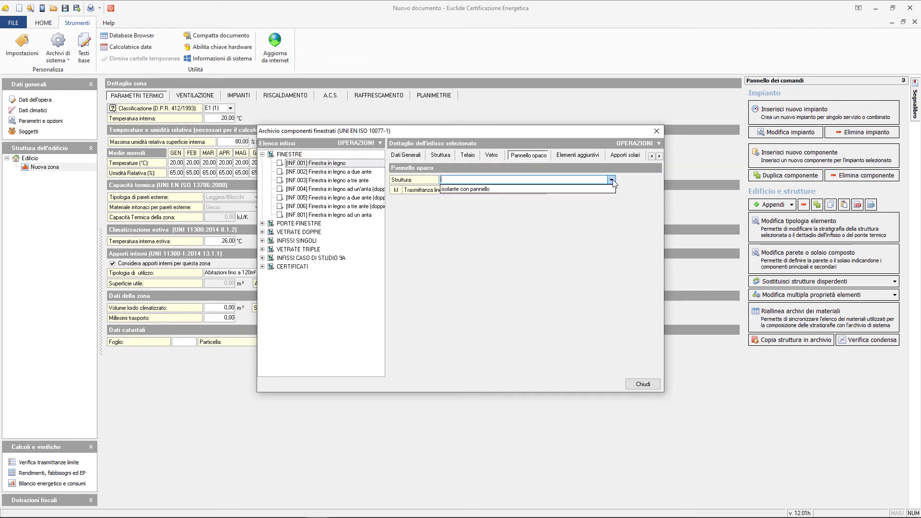
{"action": "left_click", "coordinate": [489, 190]}
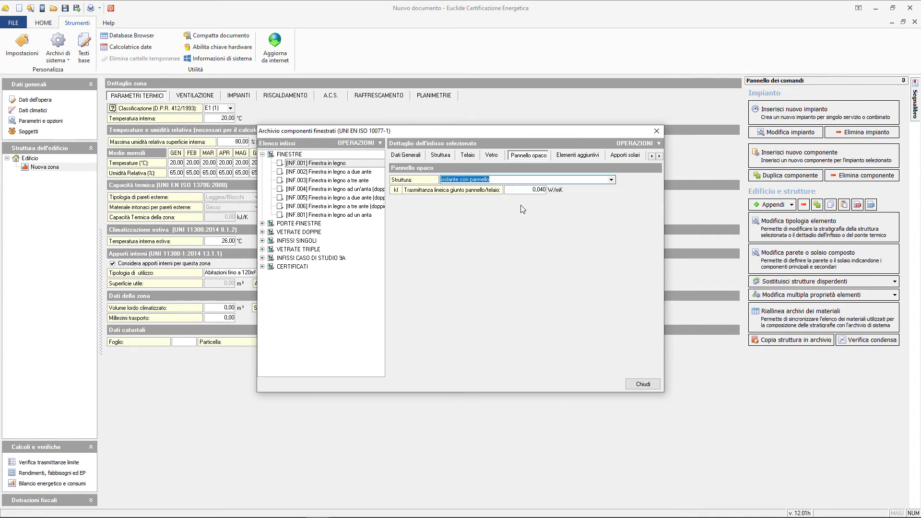
Examine the window's additional shutter resistance settings, including its activation, air permeability, FShut and shutter type options
{"action": "left_click", "coordinate": [570, 157]}
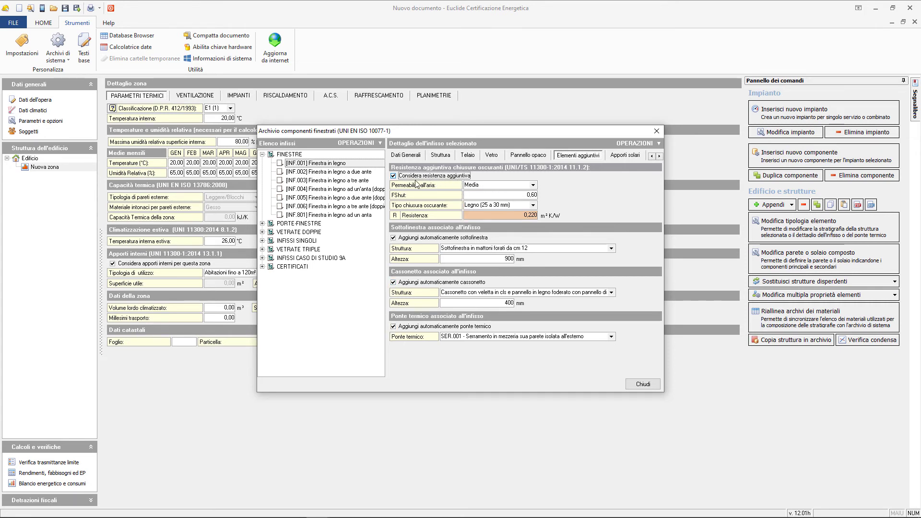
{"action": "left_click", "coordinate": [394, 176]}
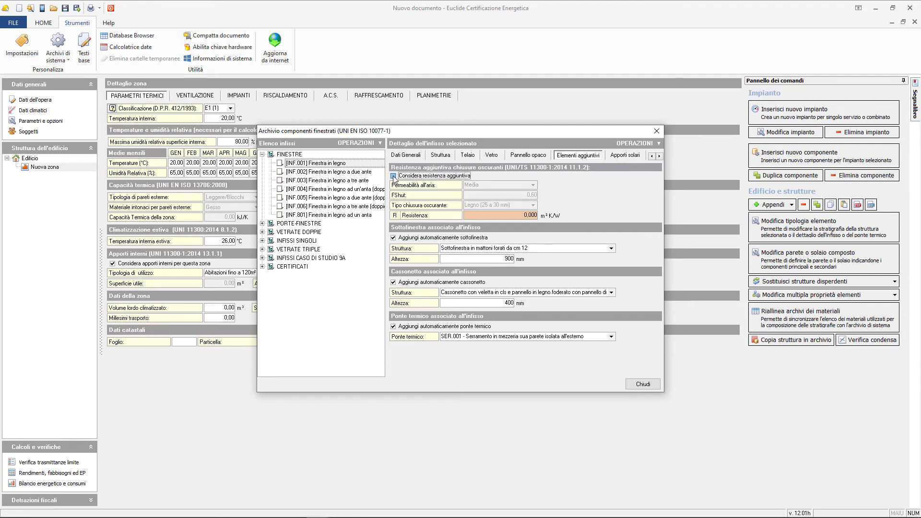
{"action": "left_click", "coordinate": [393, 176]}
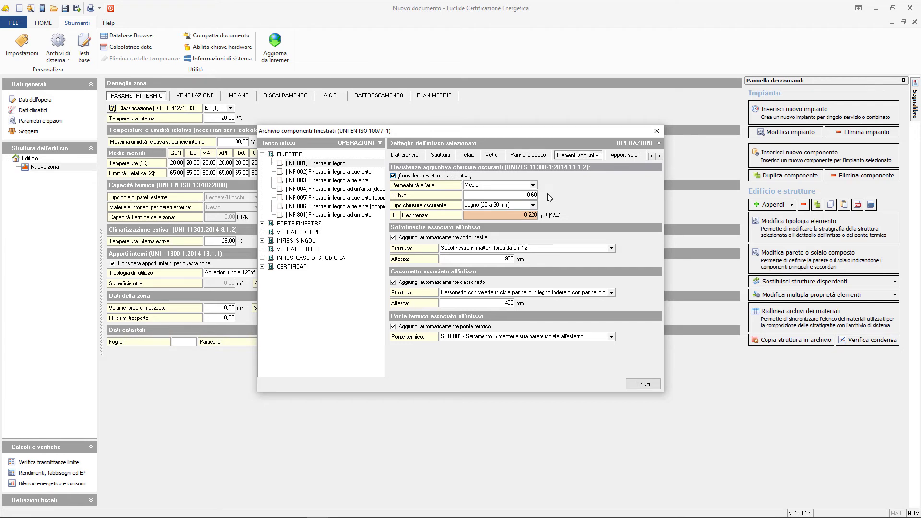
{"action": "left_click", "coordinate": [533, 206]}
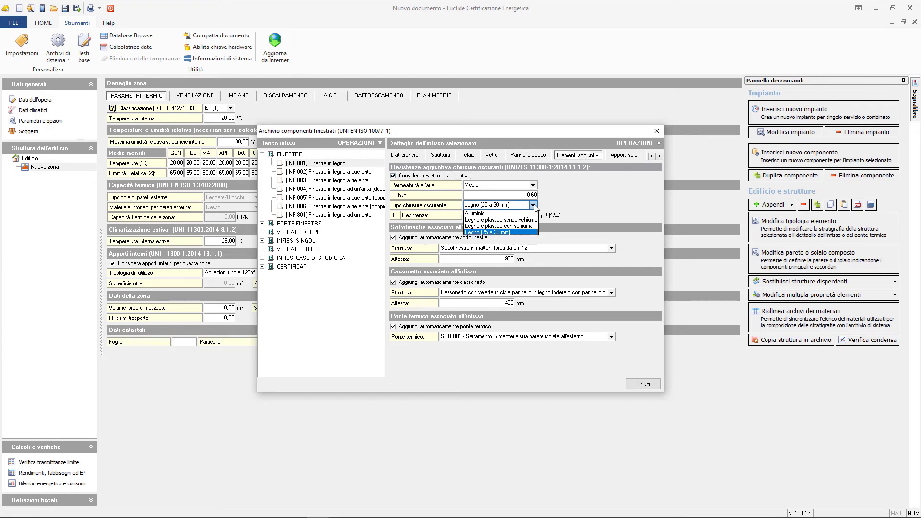
{"action": "left_click", "coordinate": [533, 205]}
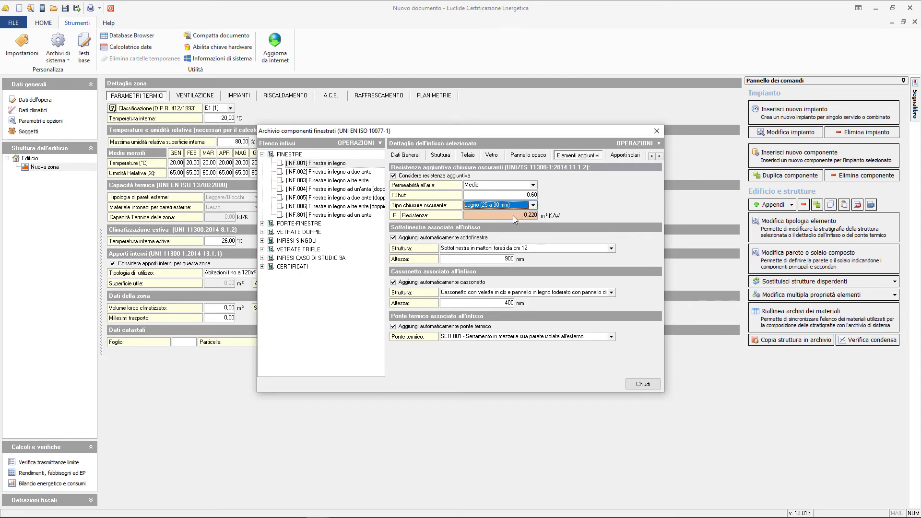
{"action": "left_click", "coordinate": [533, 185]}
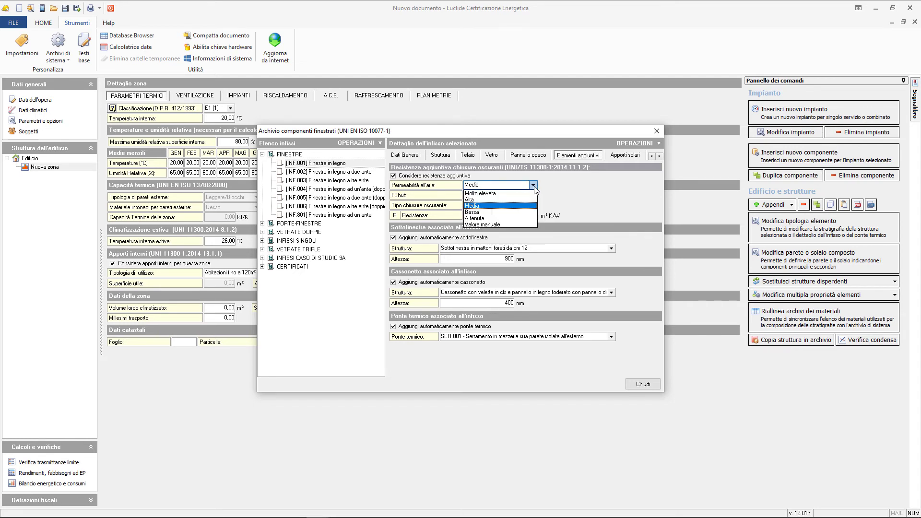
{"action": "left_click", "coordinate": [536, 189]}
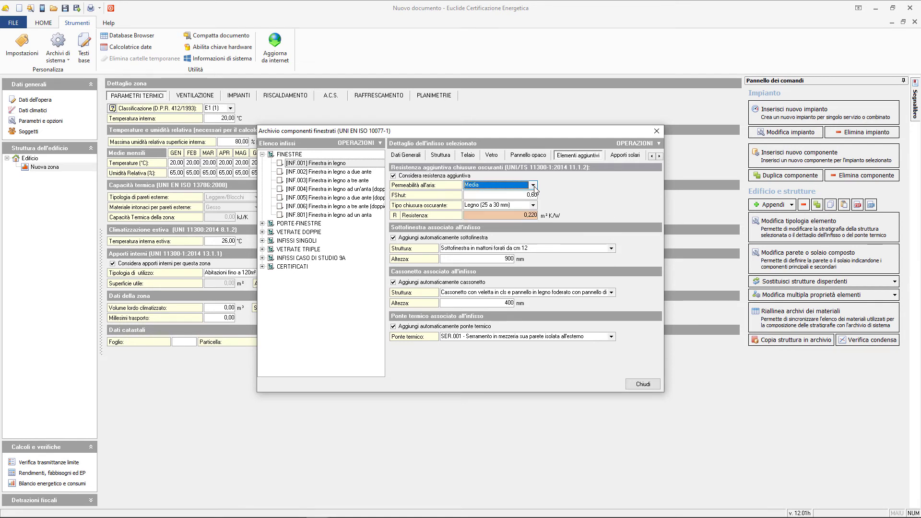
{"action": "left_click", "coordinate": [533, 195]}
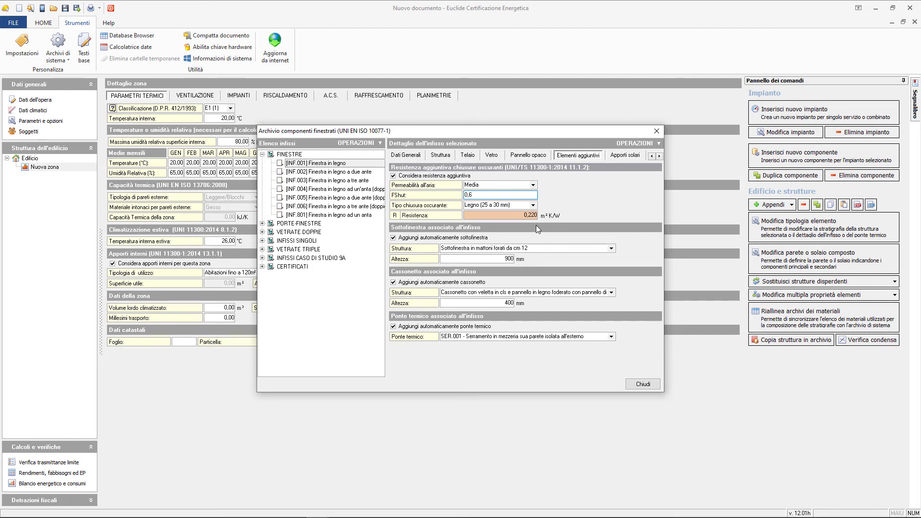
Inspect the automatic sottofinestra option for the window, its available structures and its height field
{"action": "left_click", "coordinate": [395, 238]}
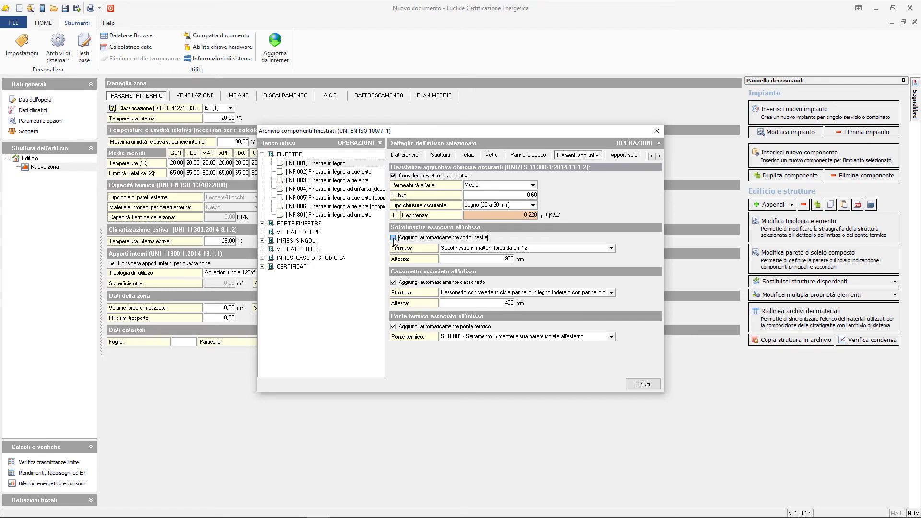
{"action": "left_click", "coordinate": [611, 248]}
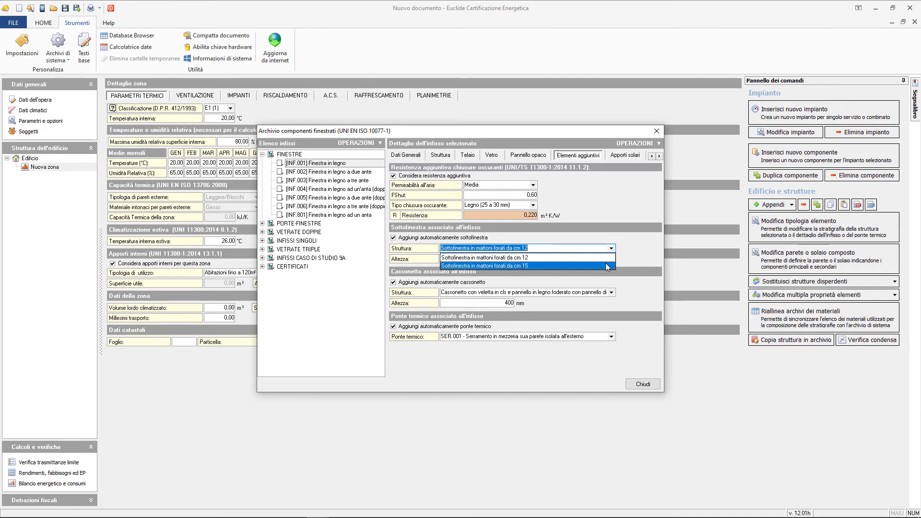
{"action": "left_click", "coordinate": [623, 255]}
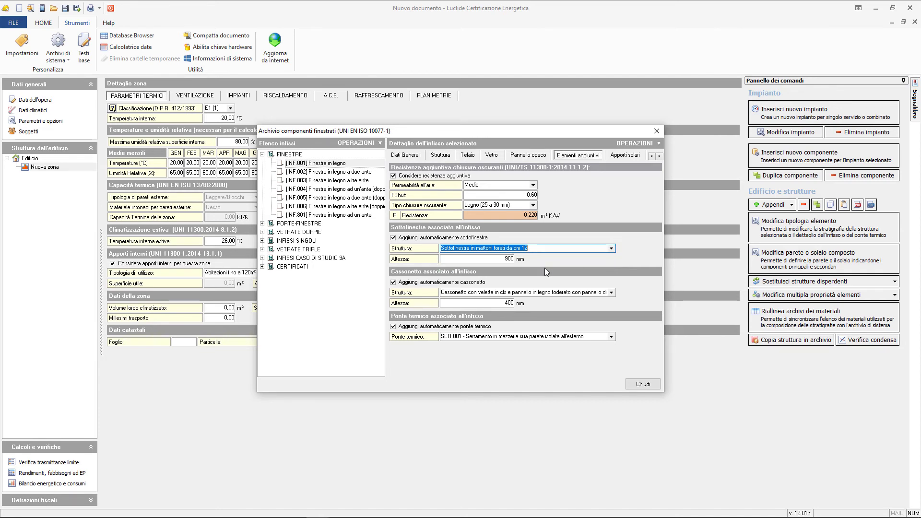
{"action": "left_click", "coordinate": [512, 259]}
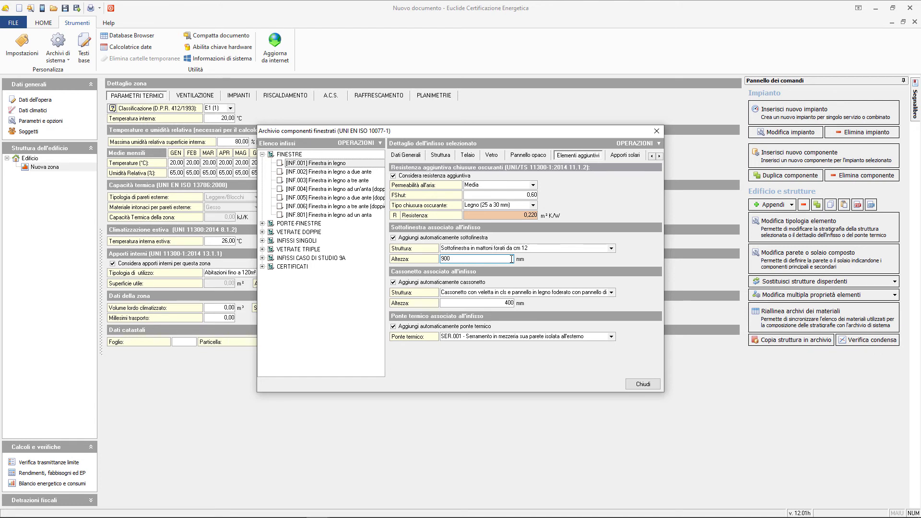
{"action": "left_click_drag", "start_coordinate": [482, 259], "coordinate": [436, 259]}
Inspect the automatic cassonetto option for the window, its available structures and its height field
{"action": "left_click", "coordinate": [394, 283]}
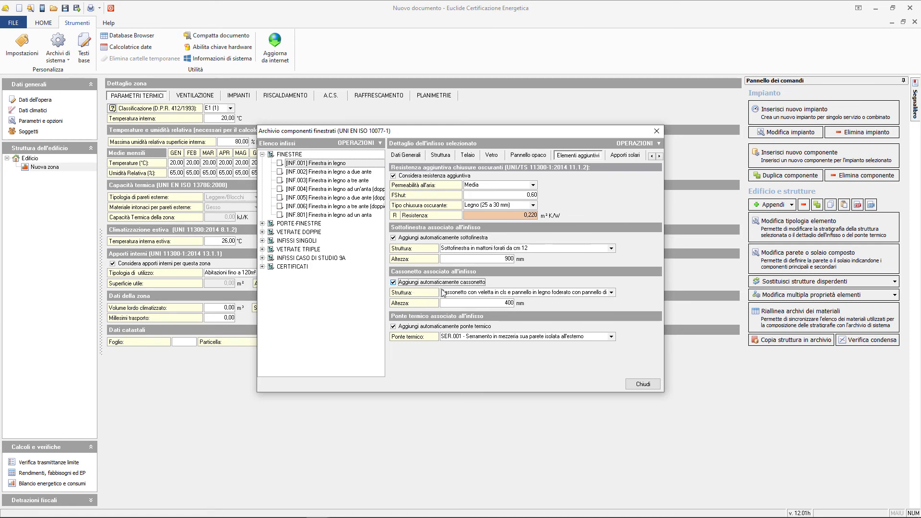
{"action": "left_click", "coordinate": [611, 292]}
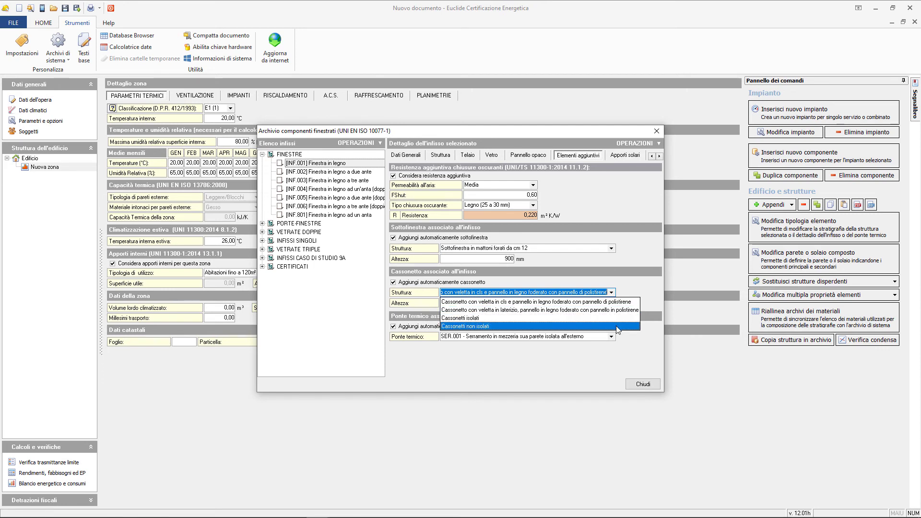
{"action": "left_click", "coordinate": [651, 297]}
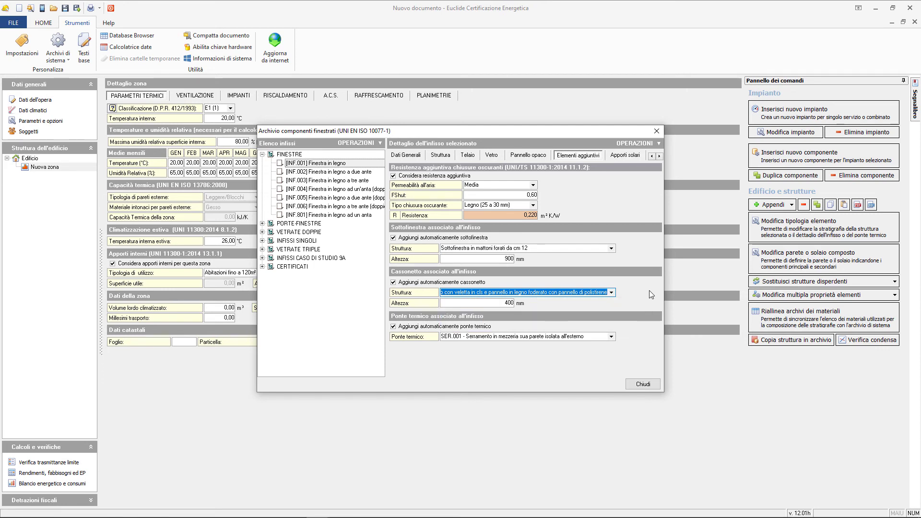
{"action": "left_click", "coordinate": [490, 304]}
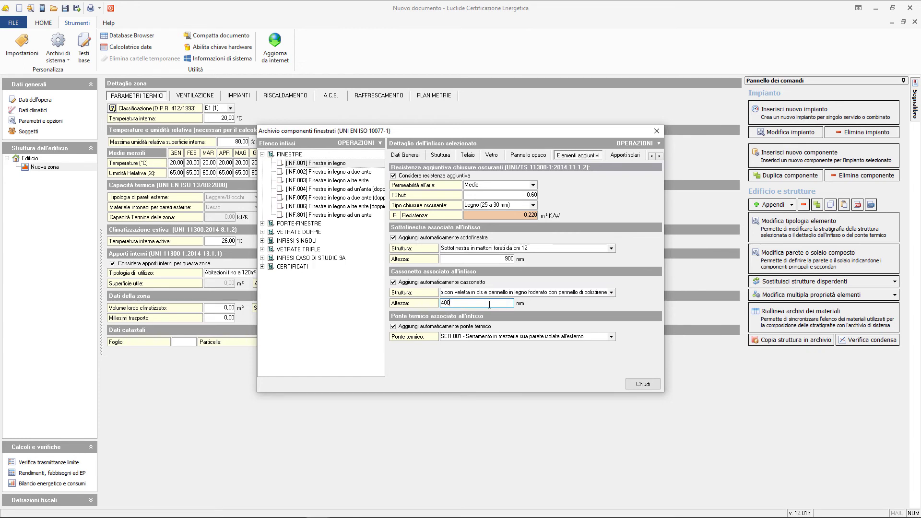
{"action": "left_click_drag", "start_coordinate": [489, 304], "coordinate": [438, 304]}
Inspect the automatic ponte termico option for the window and browse its available SER thermal bridge types
{"action": "left_click", "coordinate": [394, 327]}
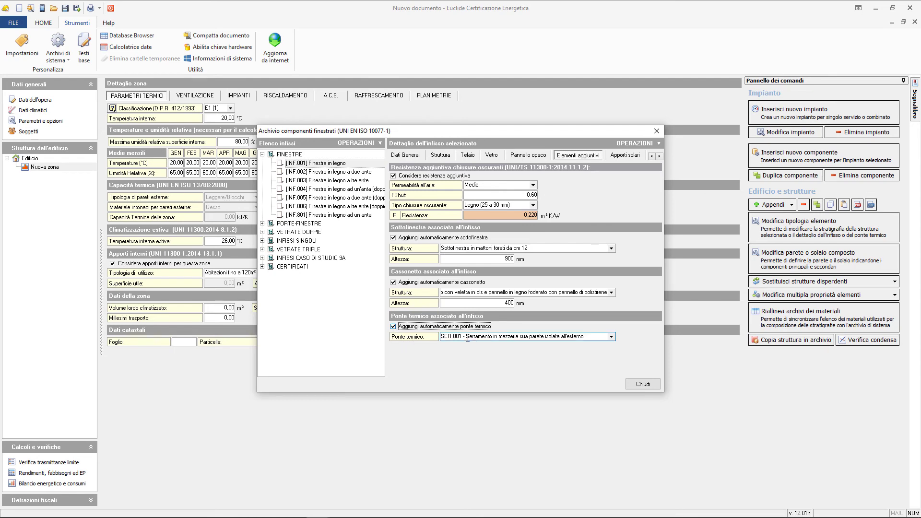
{"action": "left_click", "coordinate": [612, 337]}
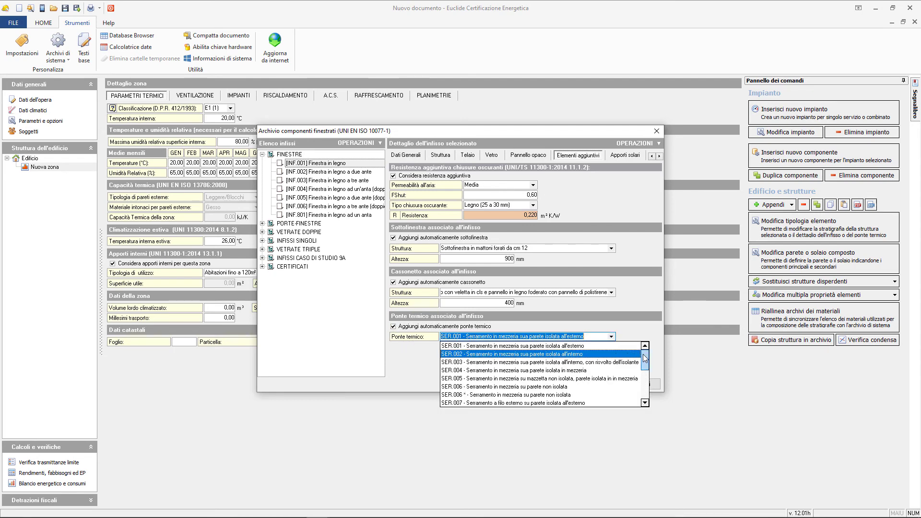
{"action": "scroll", "coordinate": [645, 363], "scroll_direction": "down", "scroll_amount": 1}
{"action": "scroll", "coordinate": [645, 362], "scroll_direction": "down", "scroll_amount": 5}
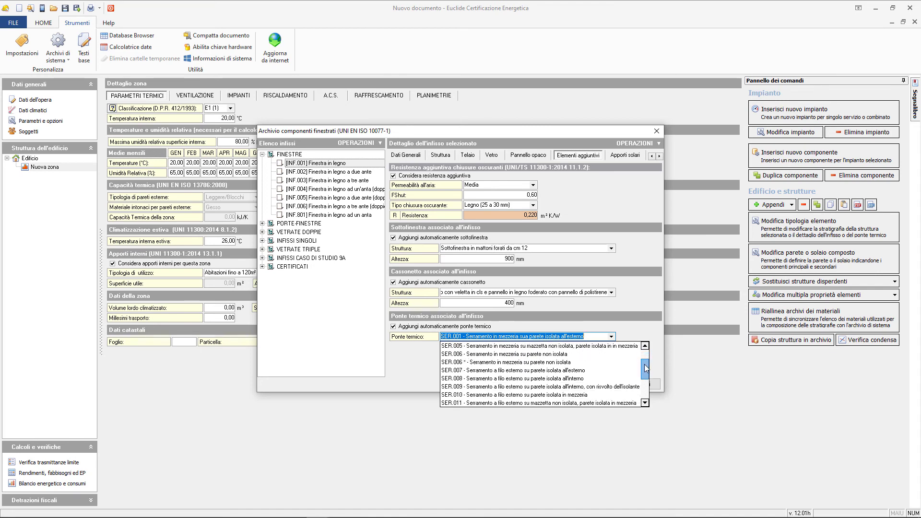
{"action": "mouse_move", "coordinate": [645, 371]}
{"action": "left_mouse_down"}
{"action": "mouse_move", "coordinate": [647, 386]}
{"action": "mouse_move", "coordinate": [648, 356]}
{"action": "left_mouse_up"}
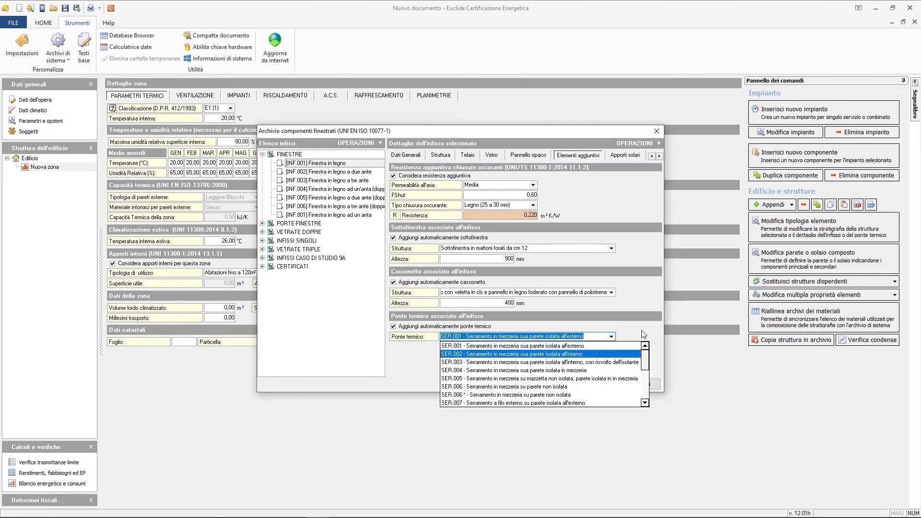
{"action": "left_click", "coordinate": [644, 334]}
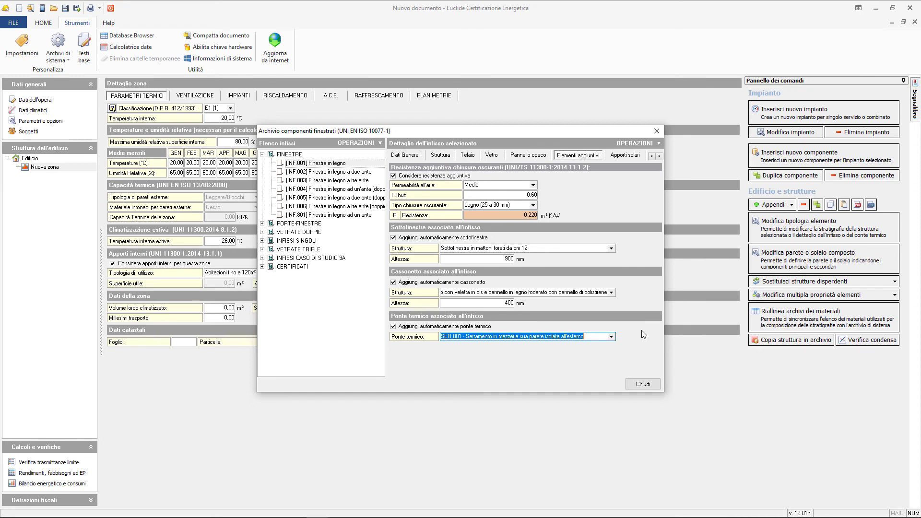
Examine the window's solar gain parameters and the UNI/TS 11300-1 glass types available for total solar energy transmittance, leaving the value as set
{"action": "left_click", "coordinate": [622, 157]}
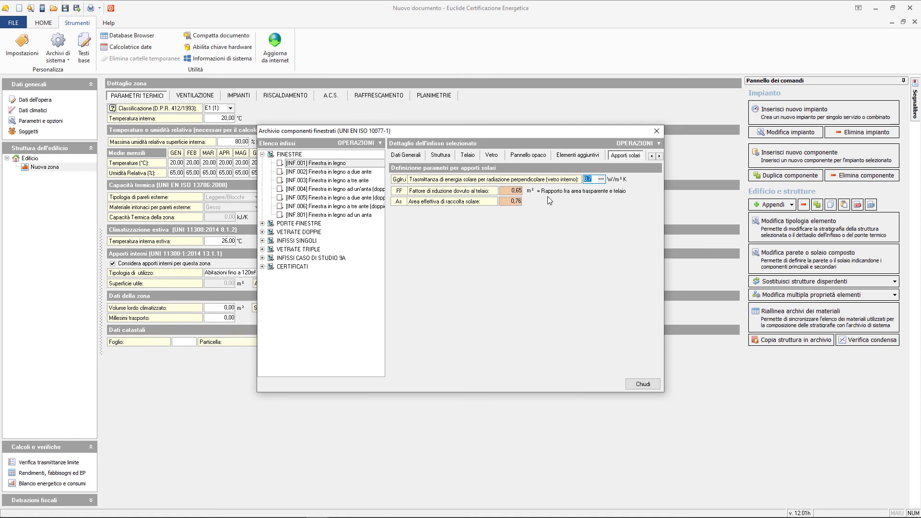
{"action": "left_click", "coordinate": [601, 180]}
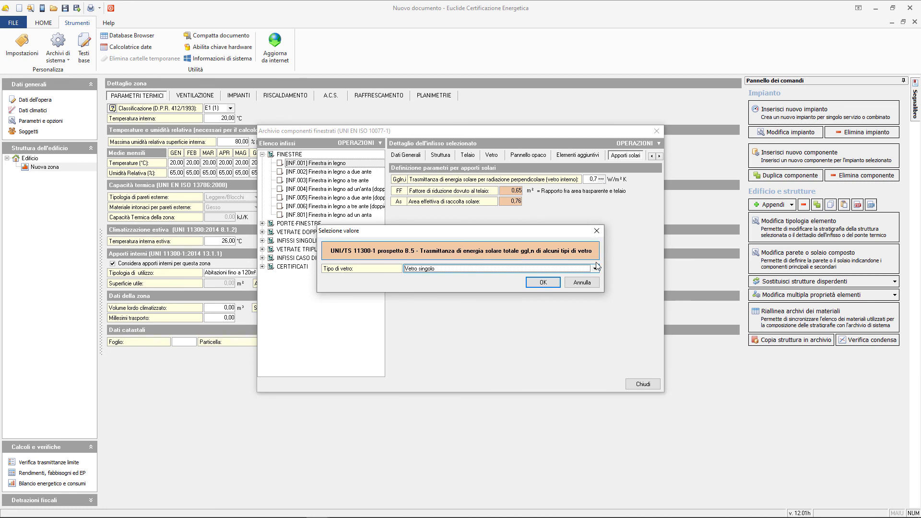
{"action": "left_click", "coordinate": [595, 269]}
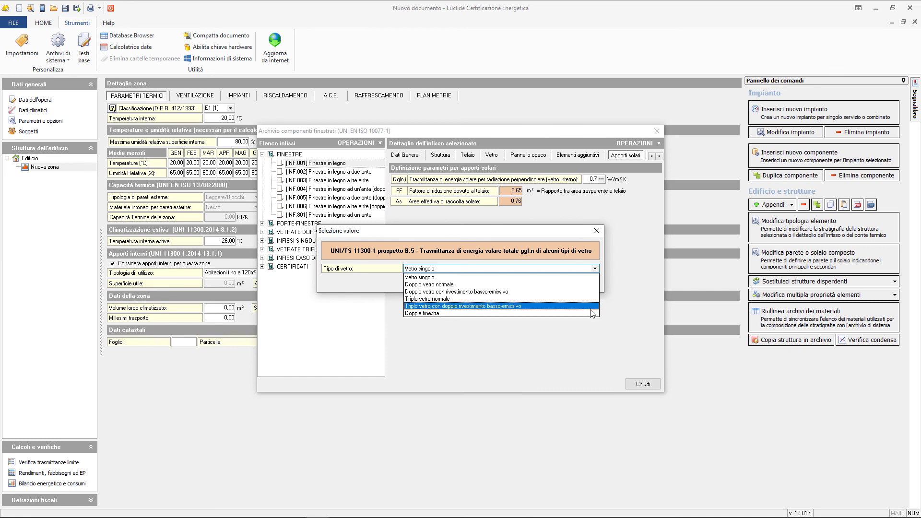
{"action": "left_click", "coordinate": [583, 237]}
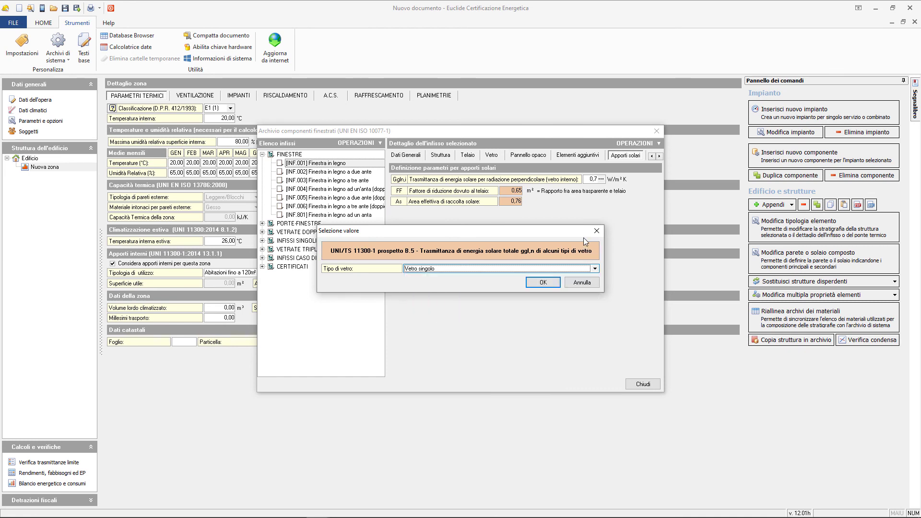
{"action": "left_click", "coordinate": [583, 282]}
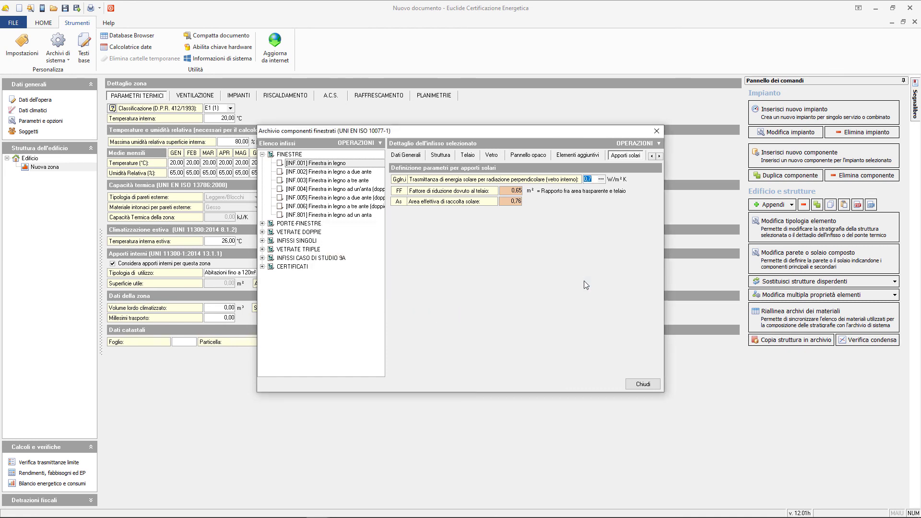
Examine the window's drawing patterns, browsing the hatch options for the frame, glass and low wall
{"action": "left_click", "coordinate": [659, 156]}
{"action": "left_click", "coordinate": [625, 158]}
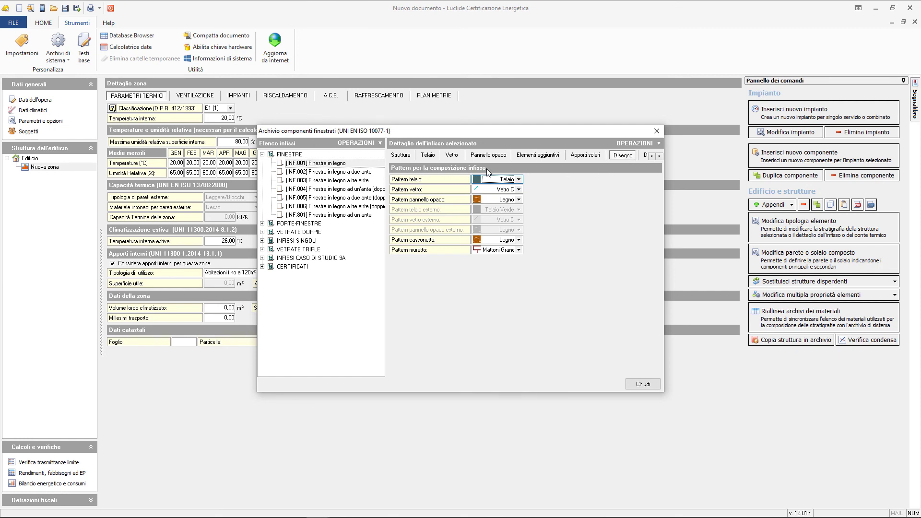
{"action": "left_click", "coordinate": [519, 179]}
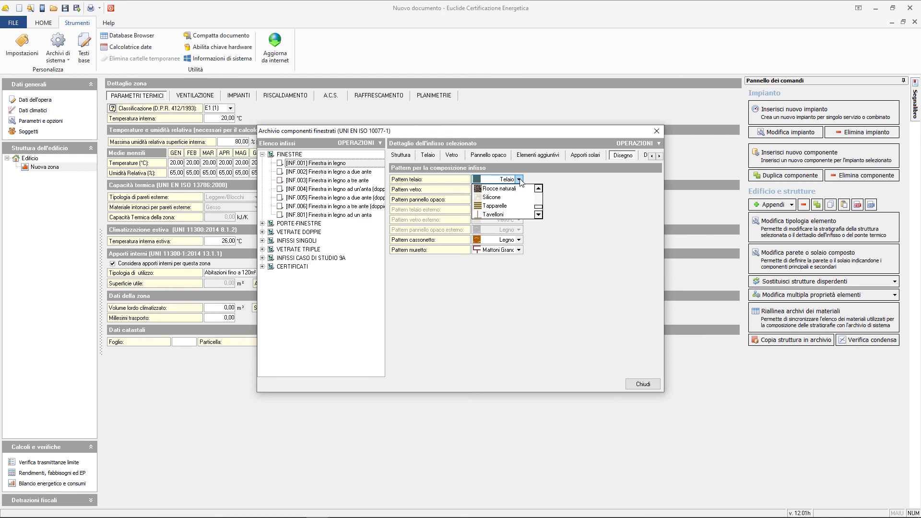
{"action": "left_click_drag", "start_coordinate": [538, 207], "coordinate": [537, 195]}
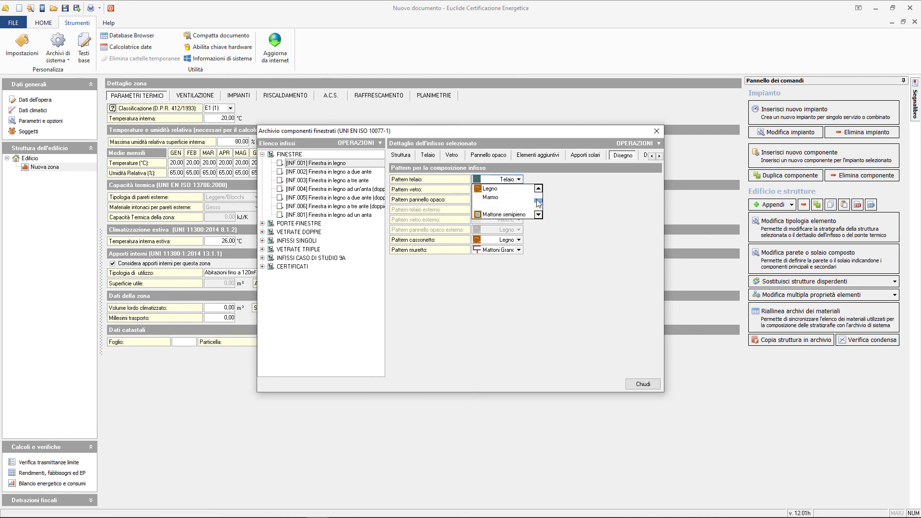
{"action": "left_click", "coordinate": [546, 195]}
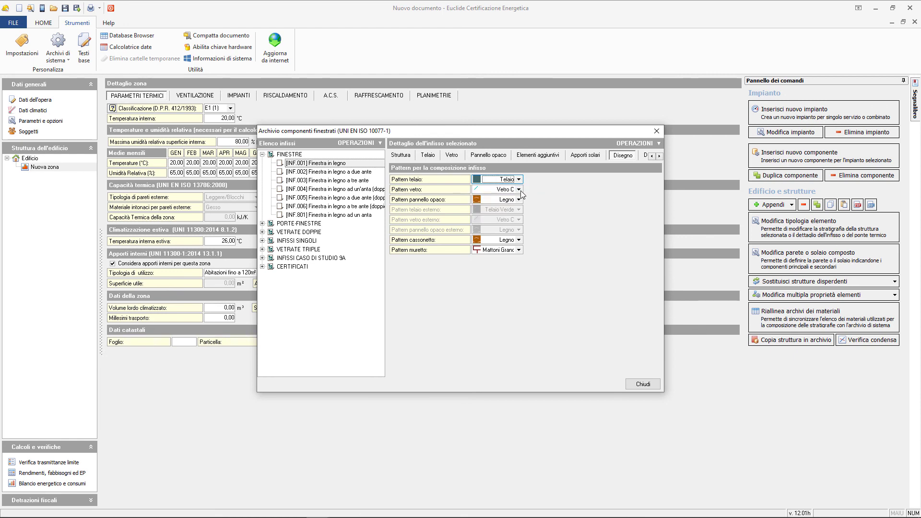
{"action": "left_click", "coordinate": [519, 189]}
{"action": "left_click_drag", "start_coordinate": [538, 220], "coordinate": [537, 207]}
{"action": "left_click", "coordinate": [557, 206]}
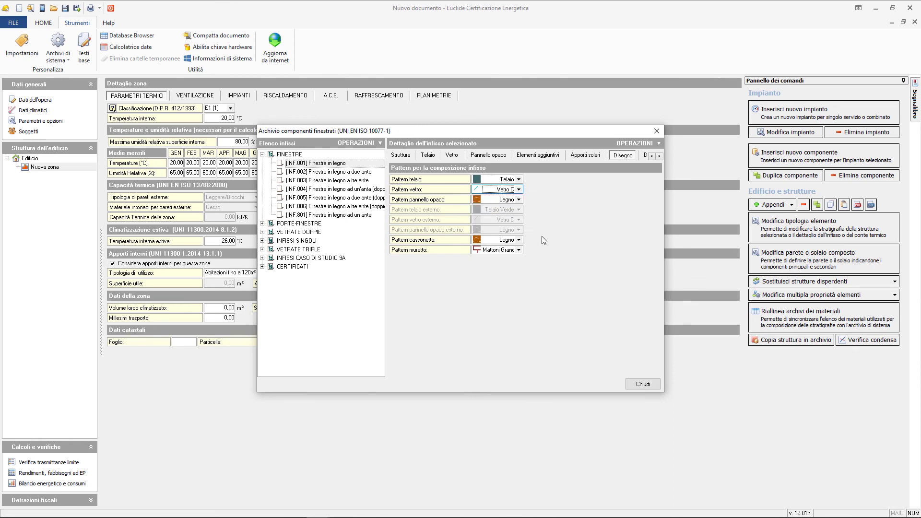
{"action": "left_click", "coordinate": [518, 250]}
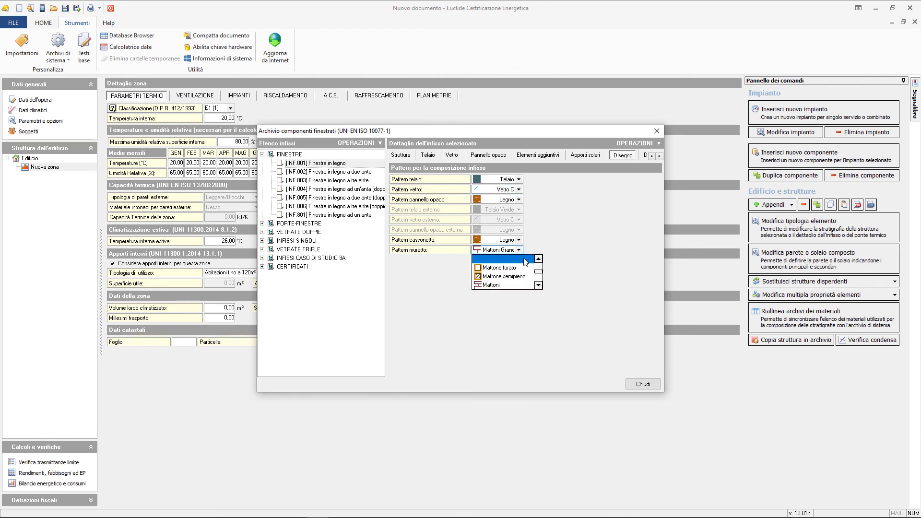
{"action": "left_click_drag", "start_coordinate": [539, 274], "coordinate": [535, 247]}
{"action": "left_click", "coordinate": [535, 243]}
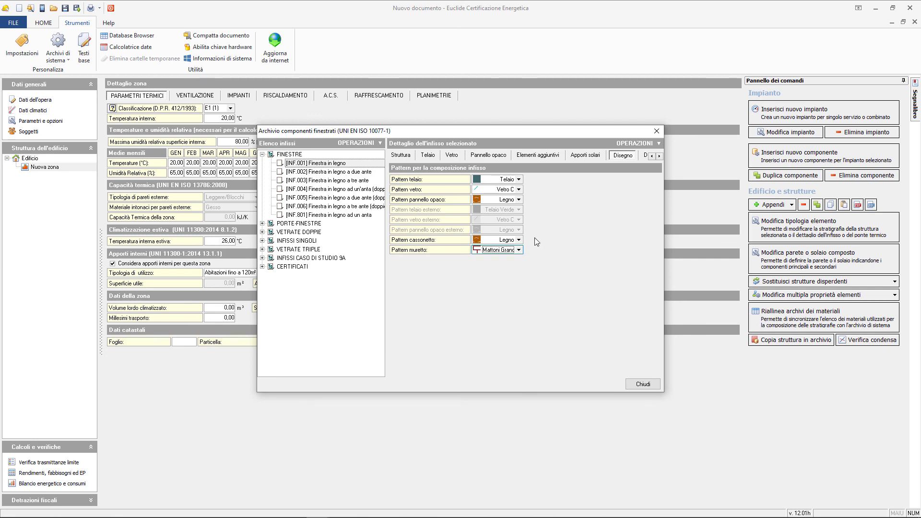
Generate the printable sheet of [INF.001] Finestra in legno, review its characteristics in the PDF and close it
{"action": "left_click", "coordinate": [644, 144]}
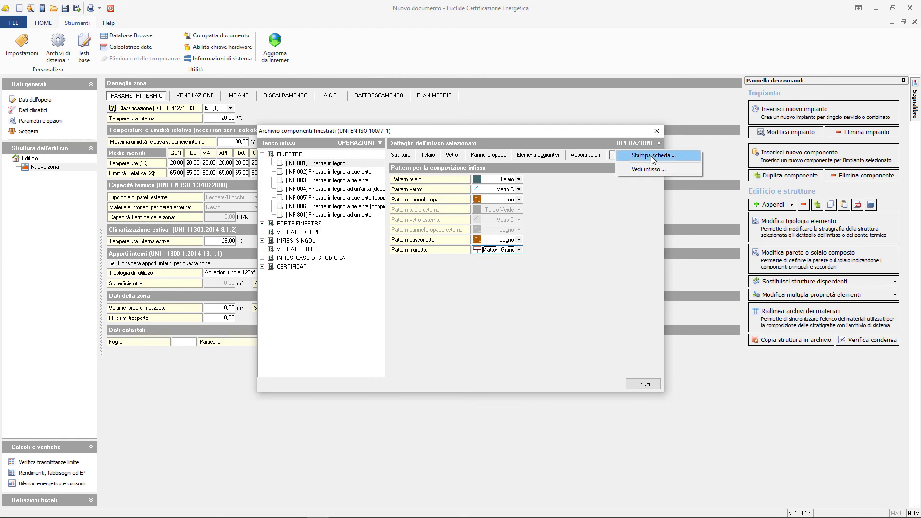
{"action": "left_click", "coordinate": [652, 156]}
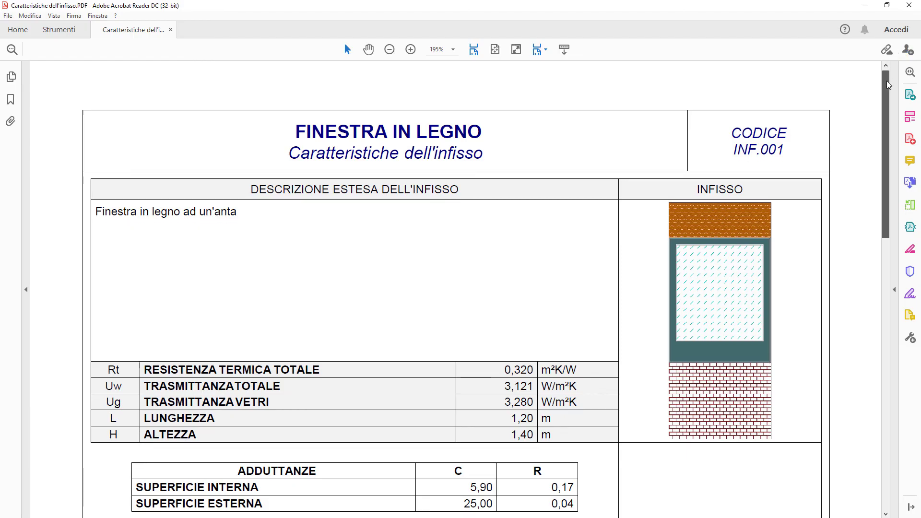
{"action": "scroll", "coordinate": [887, 108], "scroll_direction": "down", "scroll_amount": 2}
{"action": "left_click_drag", "start_coordinate": [886, 108], "coordinate": [889, 177]}
{"action": "scroll", "coordinate": [889, 177], "scroll_direction": "up", "scroll_amount": 5}
{"action": "key", "text": "alt+F4"}
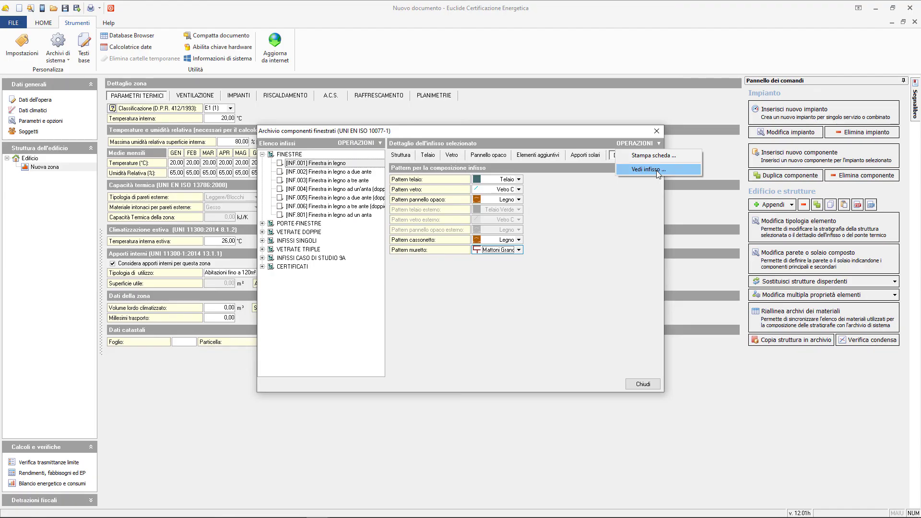
Open the graphical view of [INF.001] Finestra in legno
{"action": "left_click", "coordinate": [657, 172]}
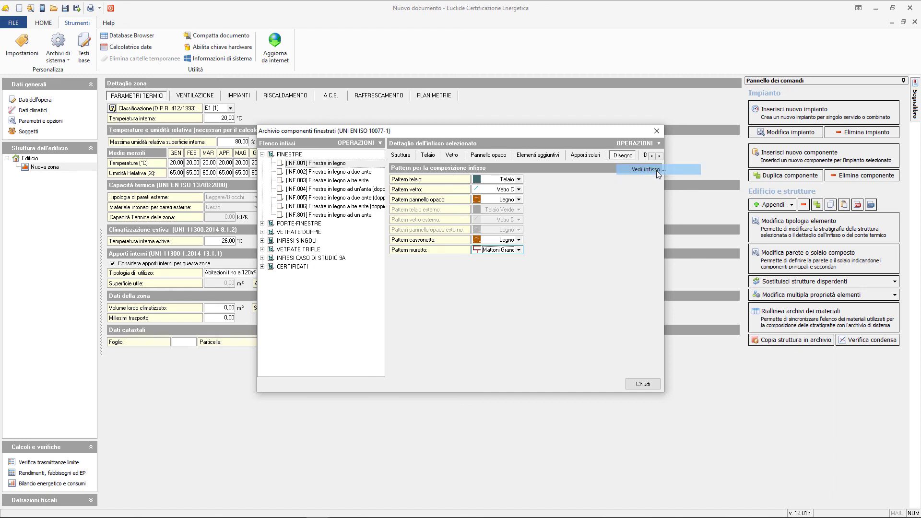